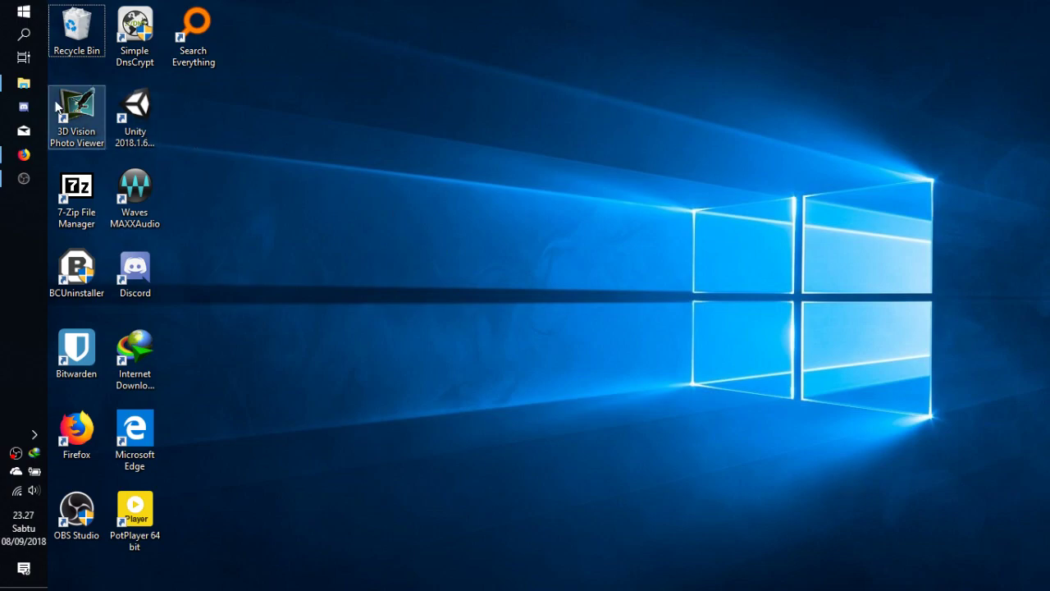
- Open 123.cytus.txt from the Haunted VIP folder in Notepad++ and look over its chart lines
left_click(25, 85)
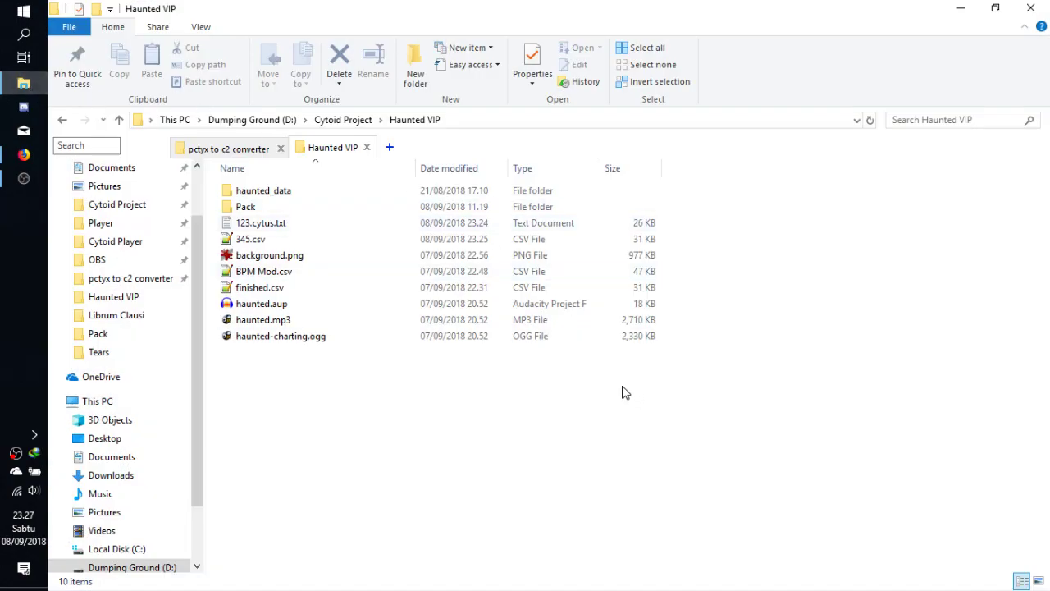
double_click(287, 225)
left_click(452, 156)
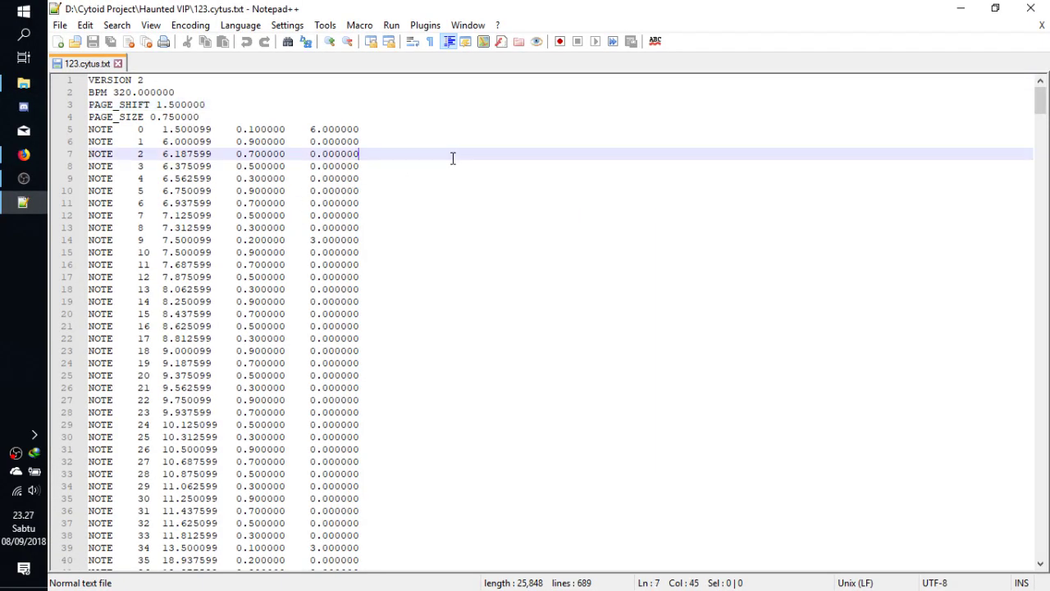
scroll(452, 157, "down", 8)
scroll(50, 131, "up", 8)
- Open chart.json from the Pack folder in Notepad++ and jump to the end of its single line
left_click(23, 83)
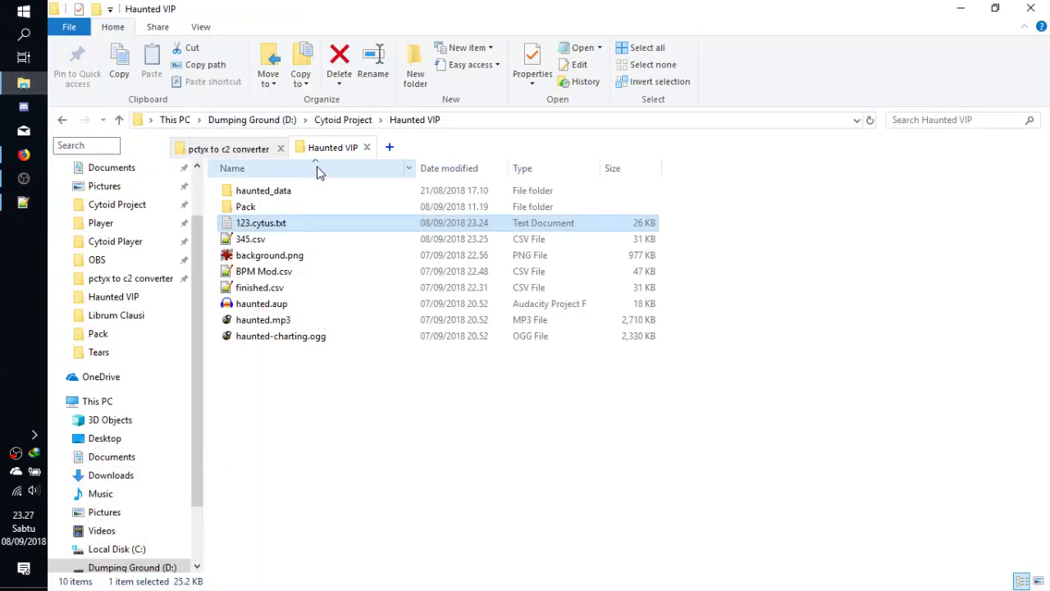
double_click(254, 206)
left_click(411, 215)
double_click(410, 215)
key("End")
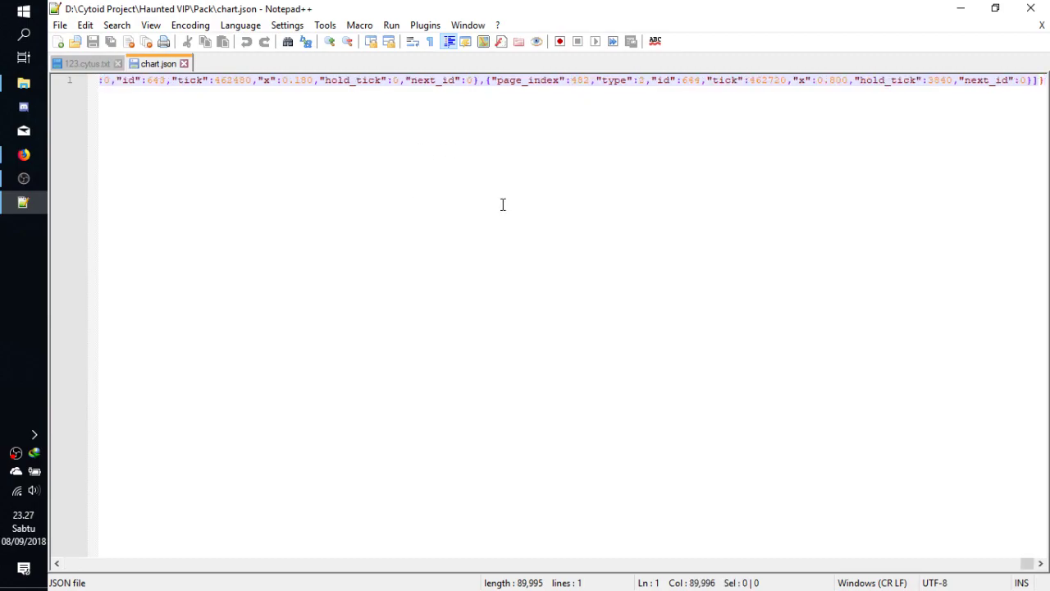
- Load chart.json from the Pack folder into a new Firefox tab
left_click(26, 159)
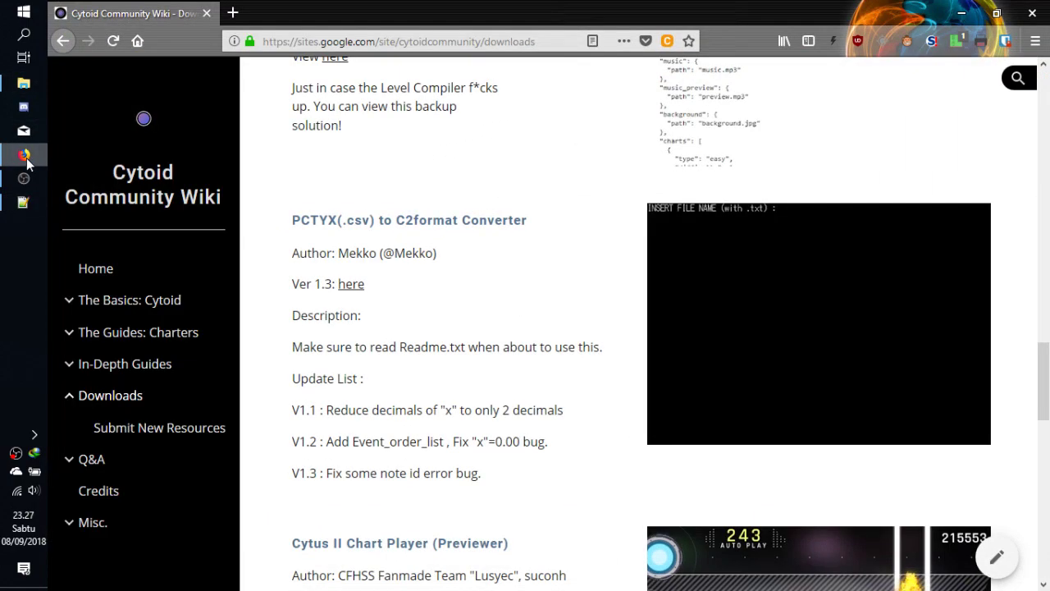
left_click(233, 12)
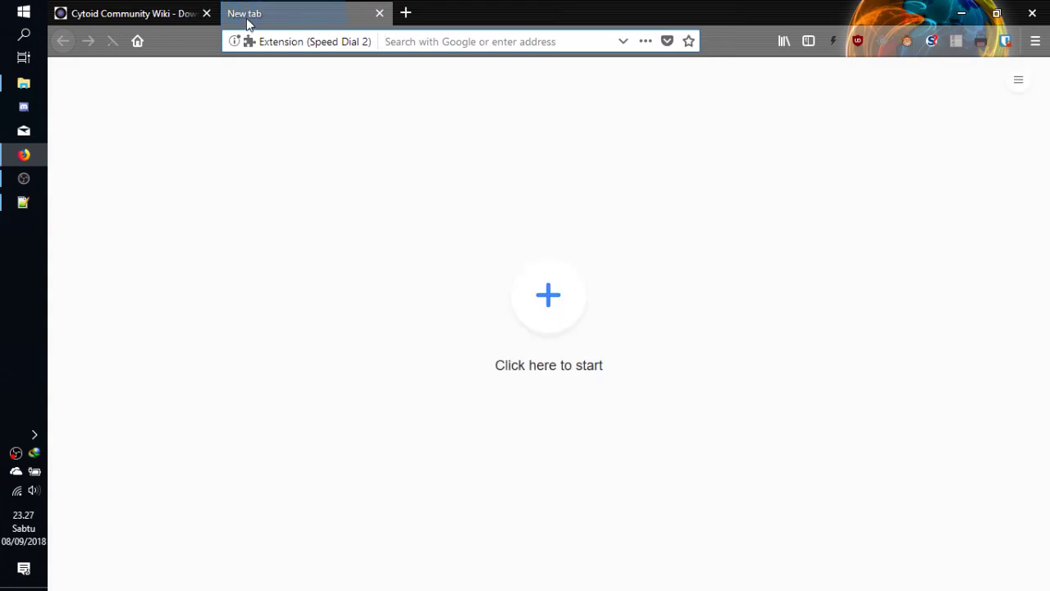
left_click(23, 84)
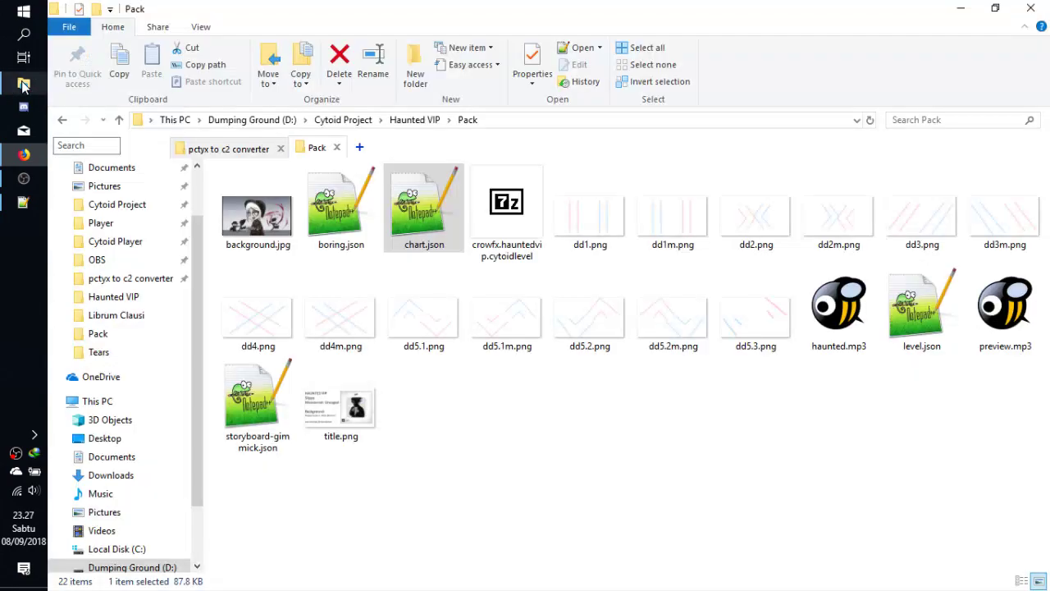
left_click_drag(423, 220, 363, 187)
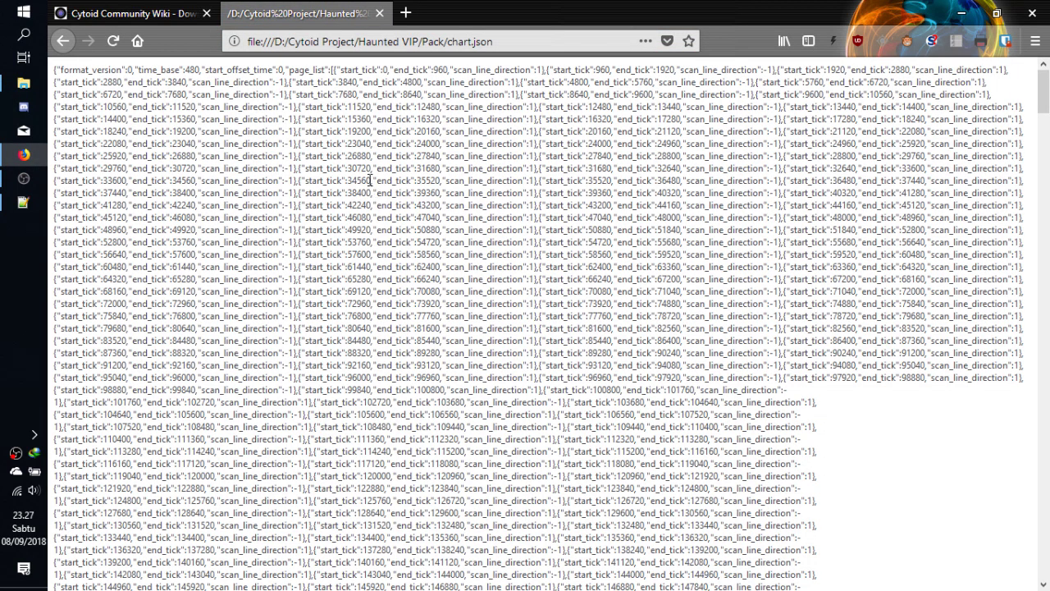
scroll(370, 180, "down", 2)
scroll(371, 176, "up", 2)
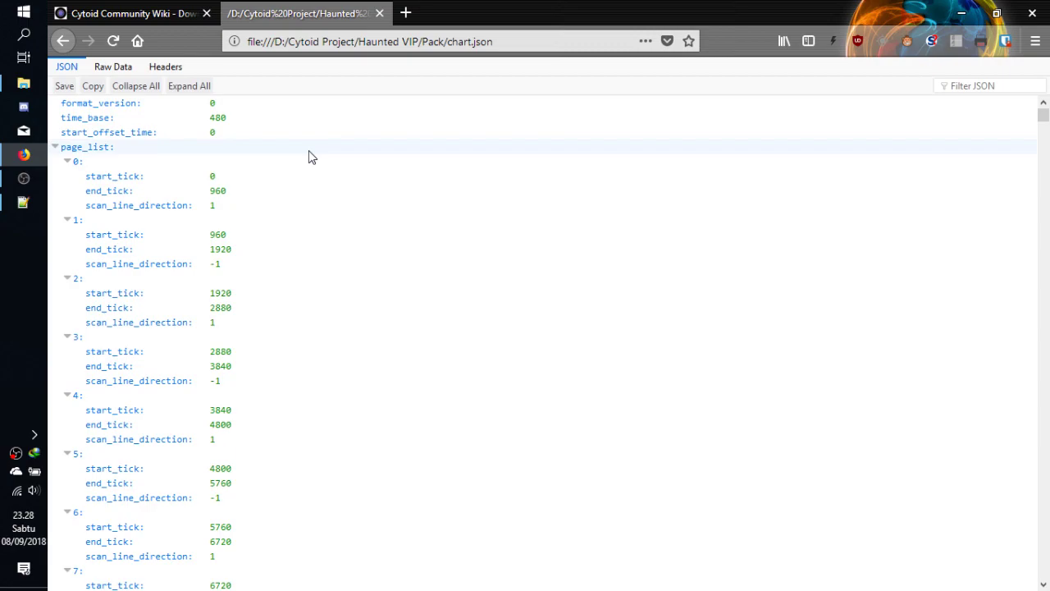
- Show chart.json as pretty-printed raw data and check its structure
left_click(112, 70)
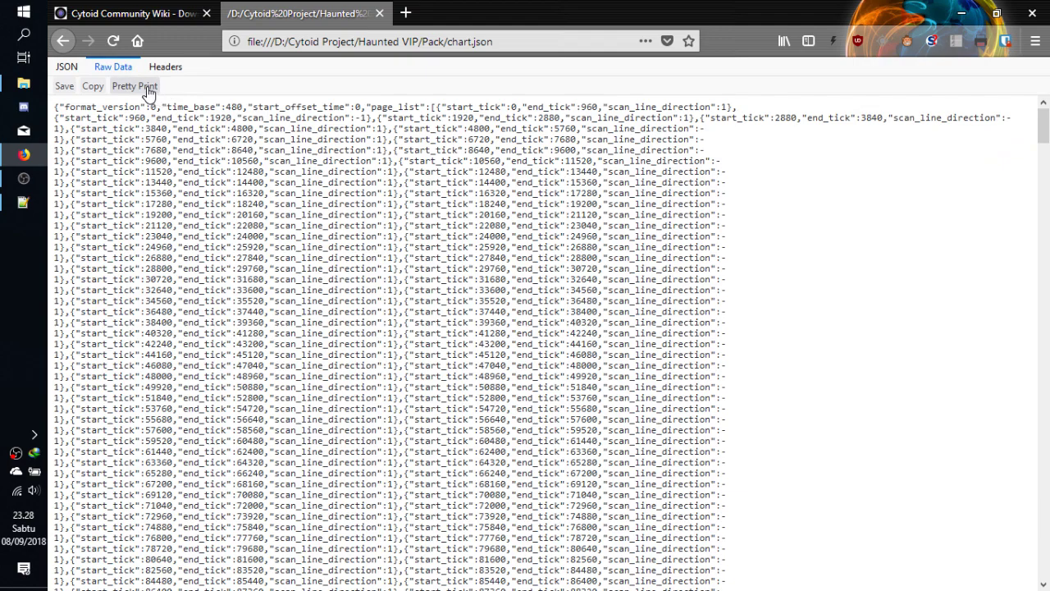
left_click(154, 88)
scroll(275, 256, "down", 5)
scroll(277, 258, "up", 5)
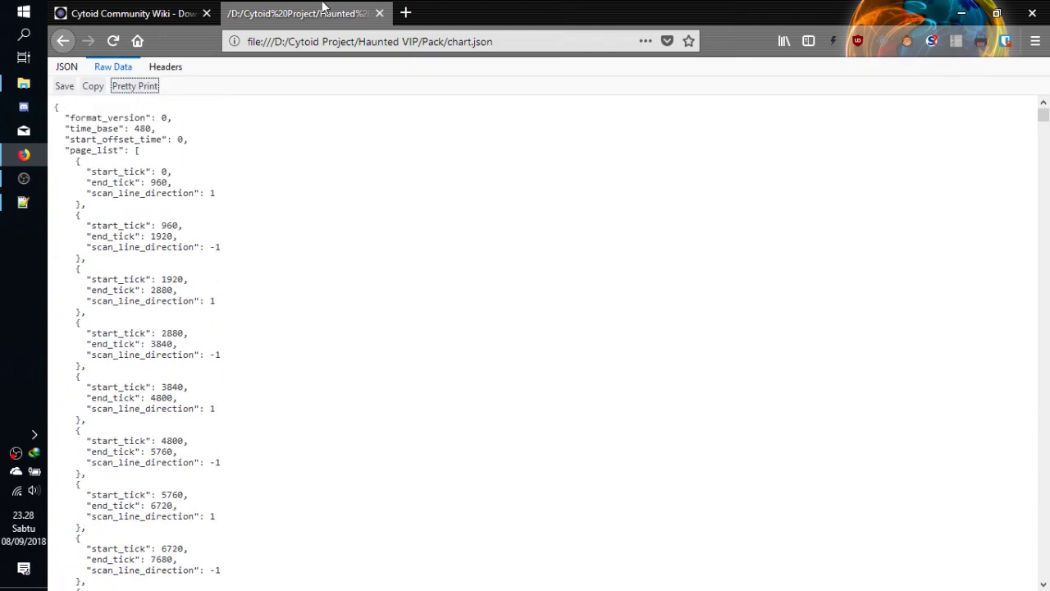
left_click(131, 13)
- Return File Explorer from the Pack folder to the parent Haunted VIP folder with Alt+Up
left_click(24, 87)
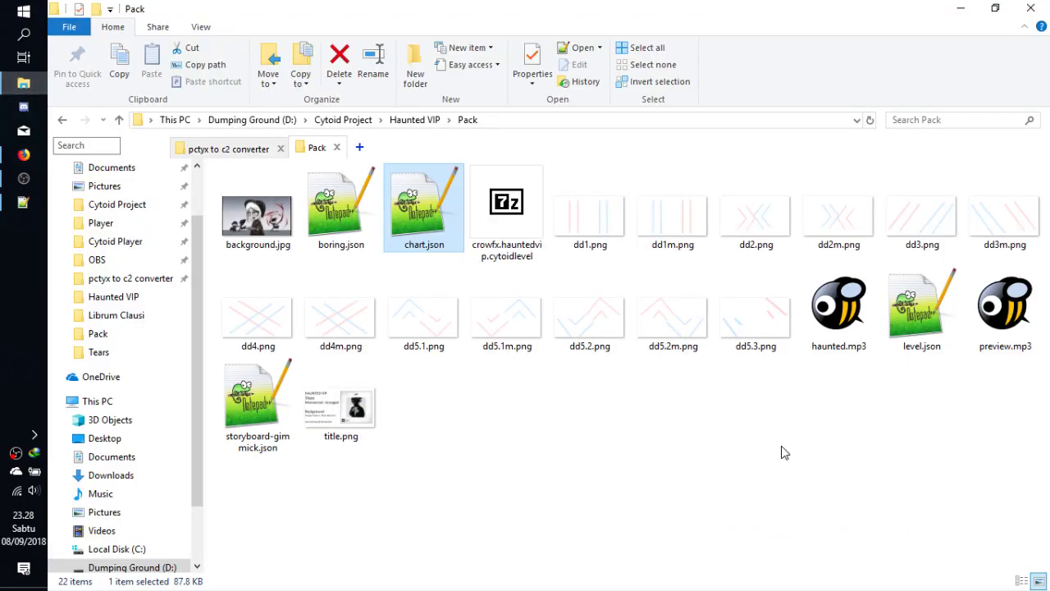
key("alt+Up")
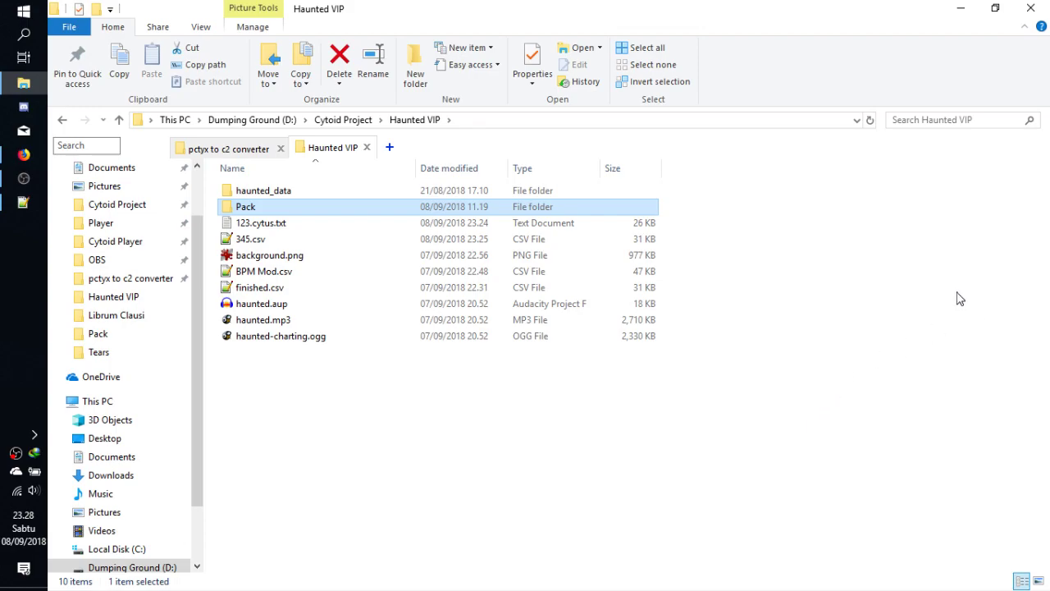
- Launch PCtyx Editor, load finished.csv with haunted.mp3, and maximize the editor window
left_click(4, 8)
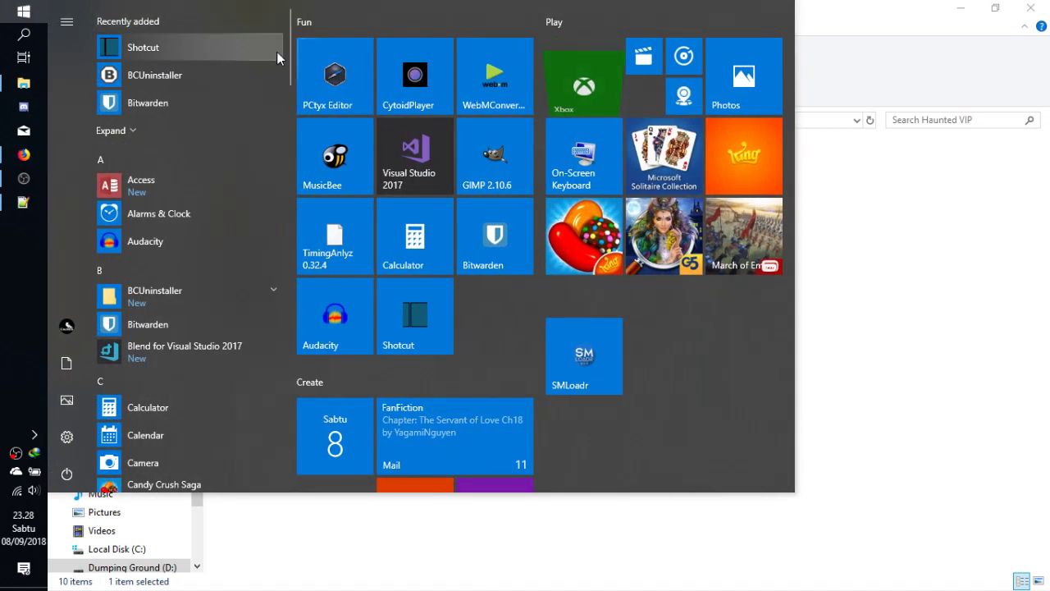
left_click(322, 78)
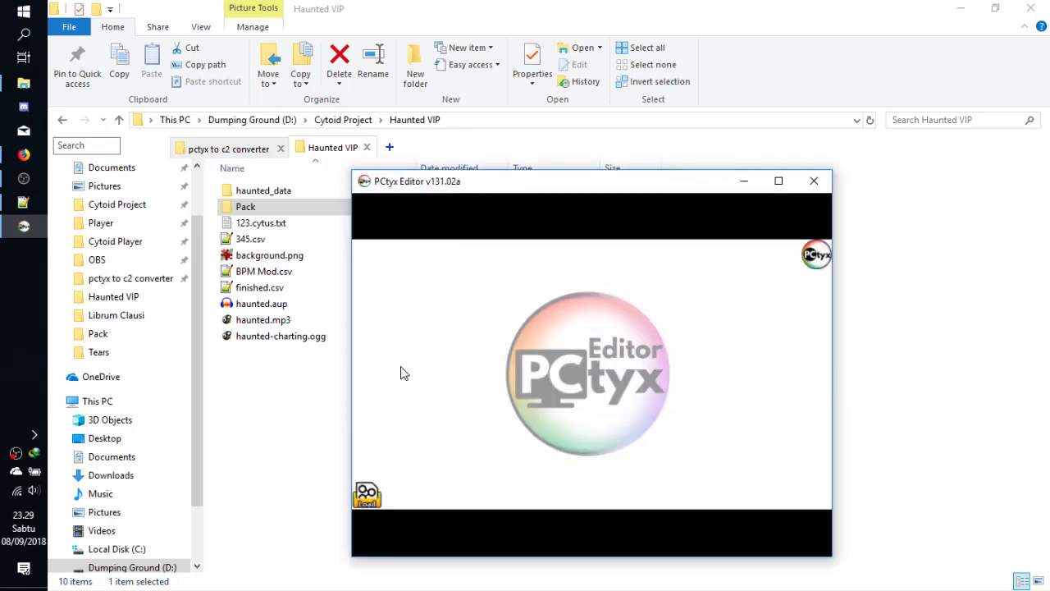
left_click(374, 502)
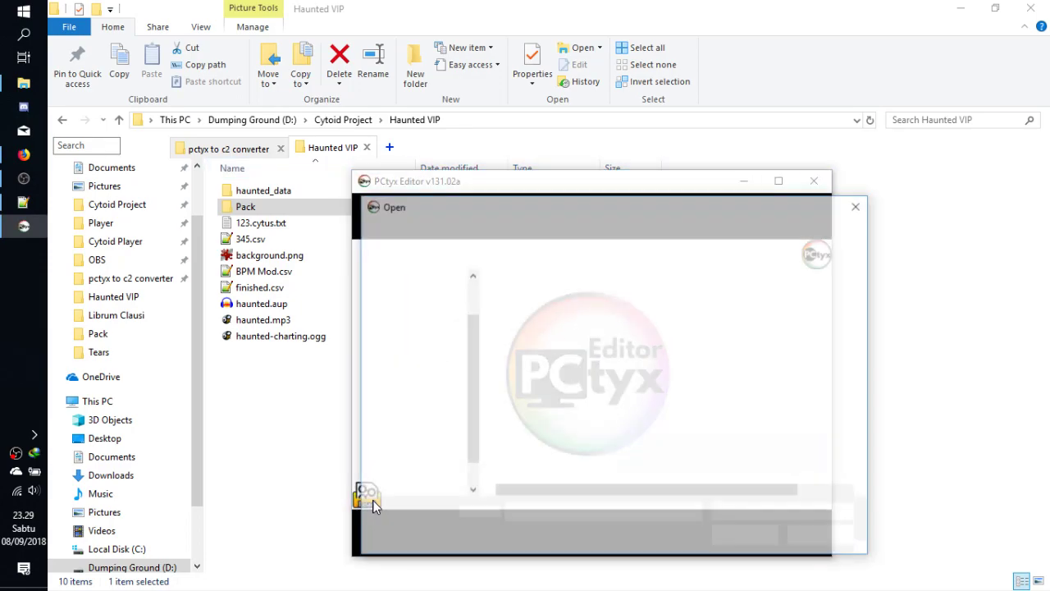
left_click(552, 397)
left_click(554, 420, "ctrl")
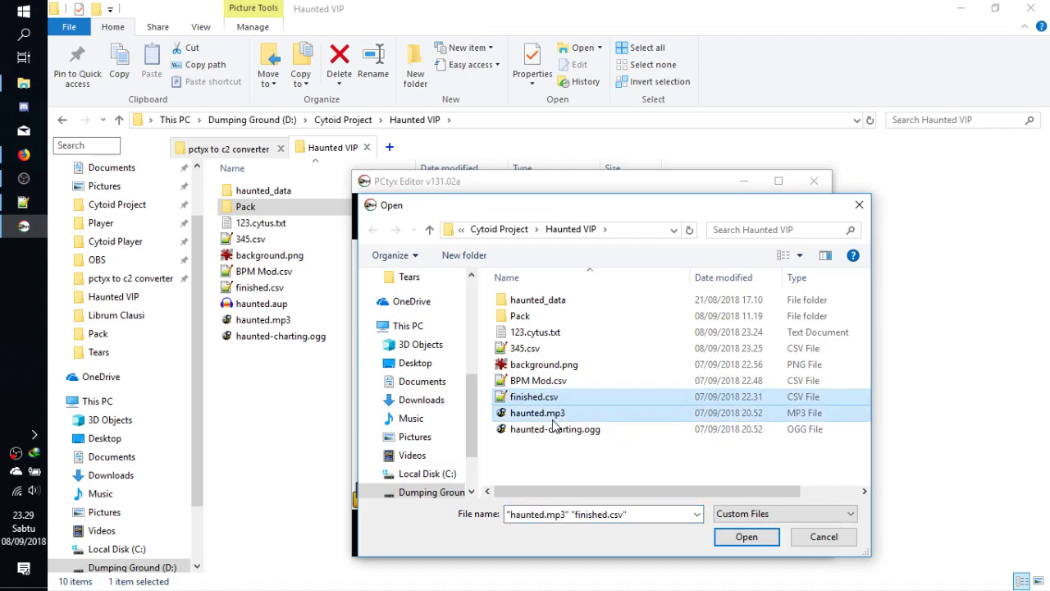
left_click(747, 537)
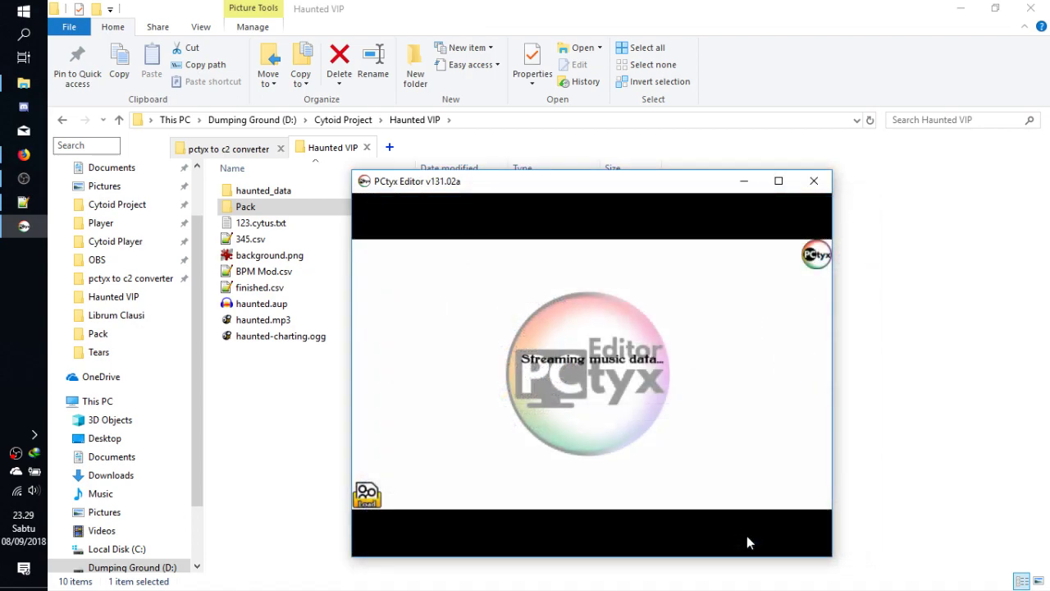
left_click(778, 181)
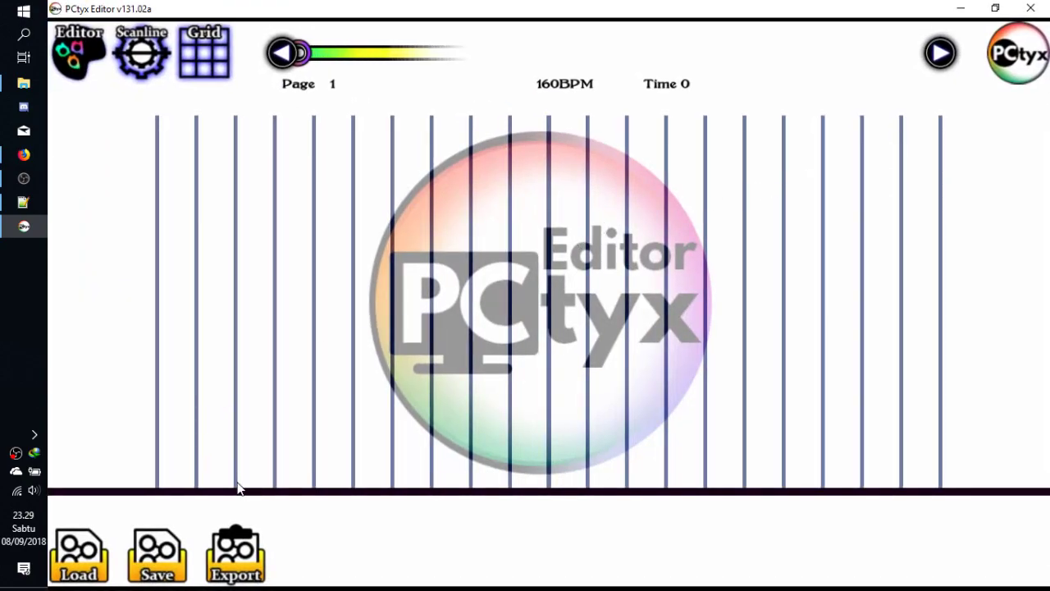
- Export the chart in Cytus text format, overwriting 123.cytus.txt
left_click(246, 544)
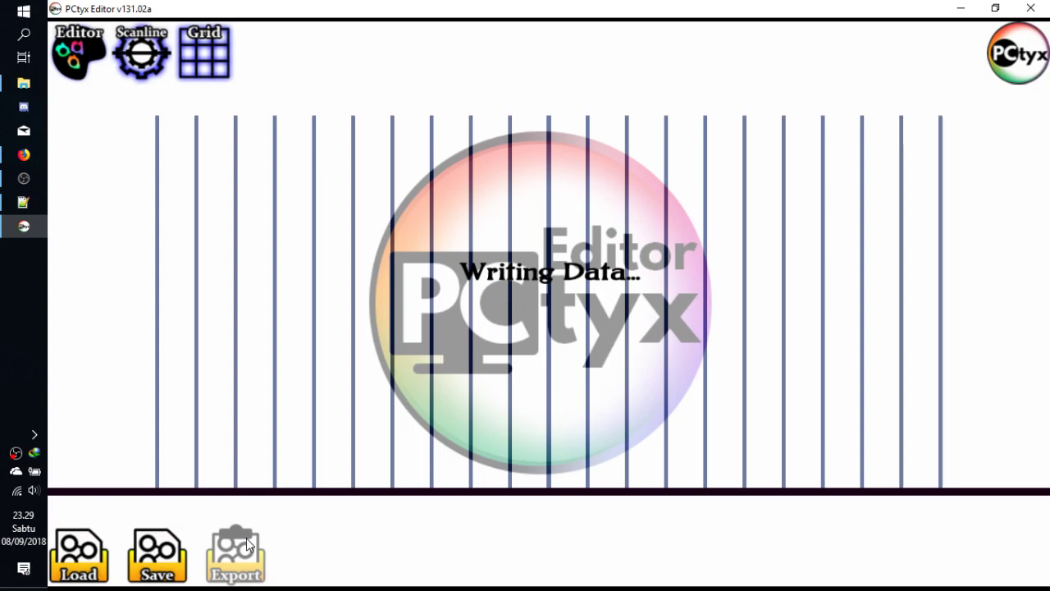
left_click(240, 164)
left_click(443, 361)
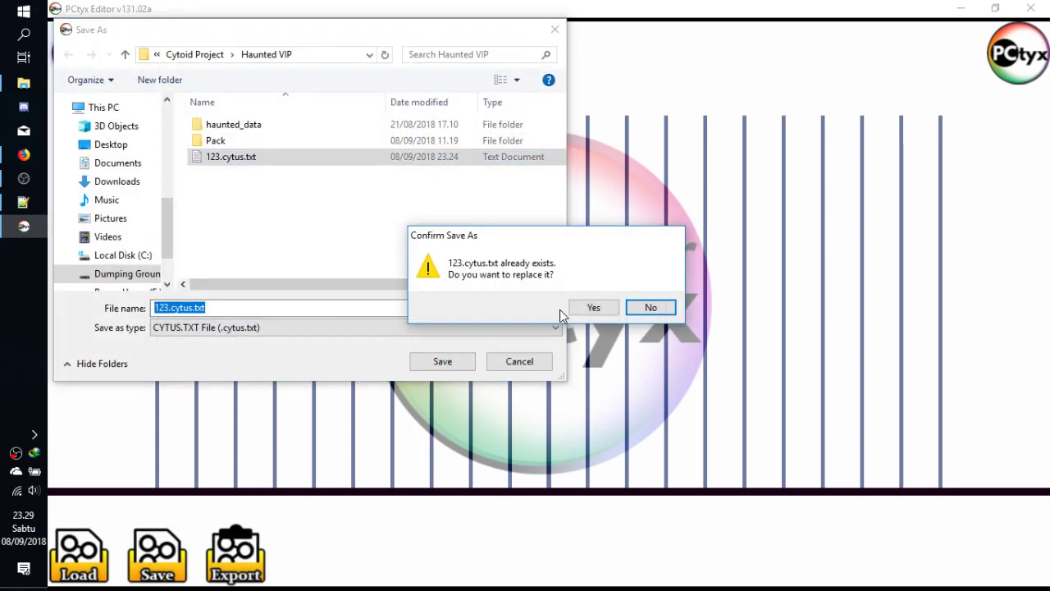
left_click(591, 307)
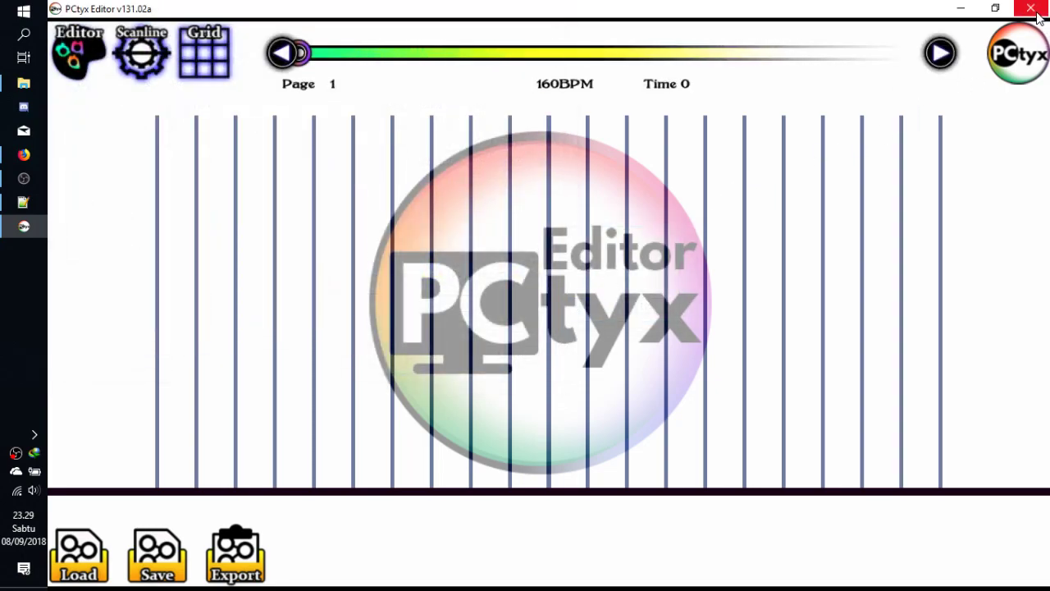
- Close PCtyx, reload the updated 123.cytus.txt in Notepad++ to check its NOTE lines, then close Notepad++
left_click(1036, 13)
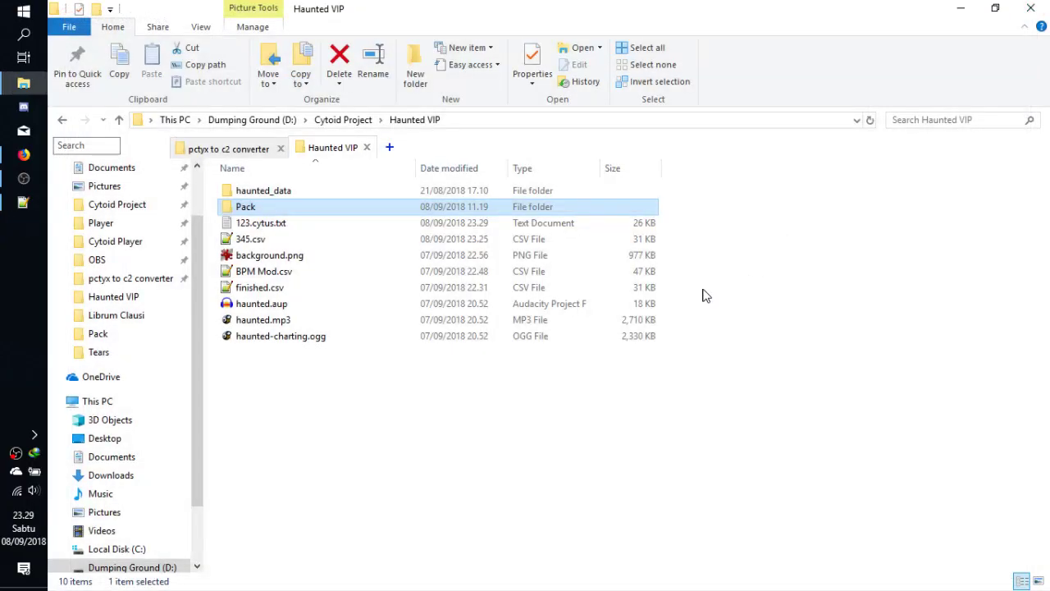
left_click(261, 224)
double_click(261, 223)
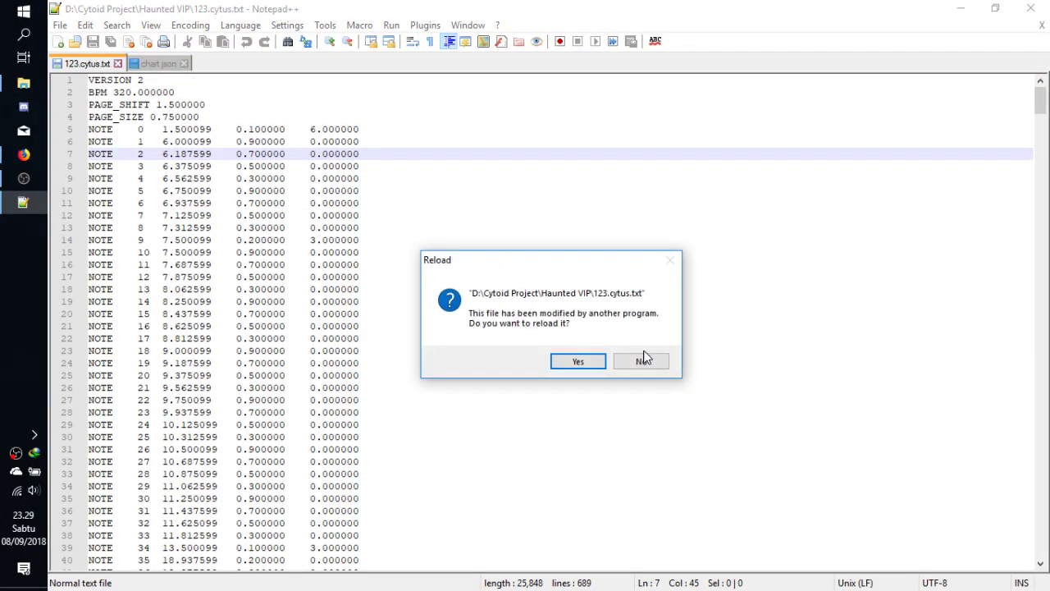
left_click(583, 361)
scroll(462, 270, "down", 6)
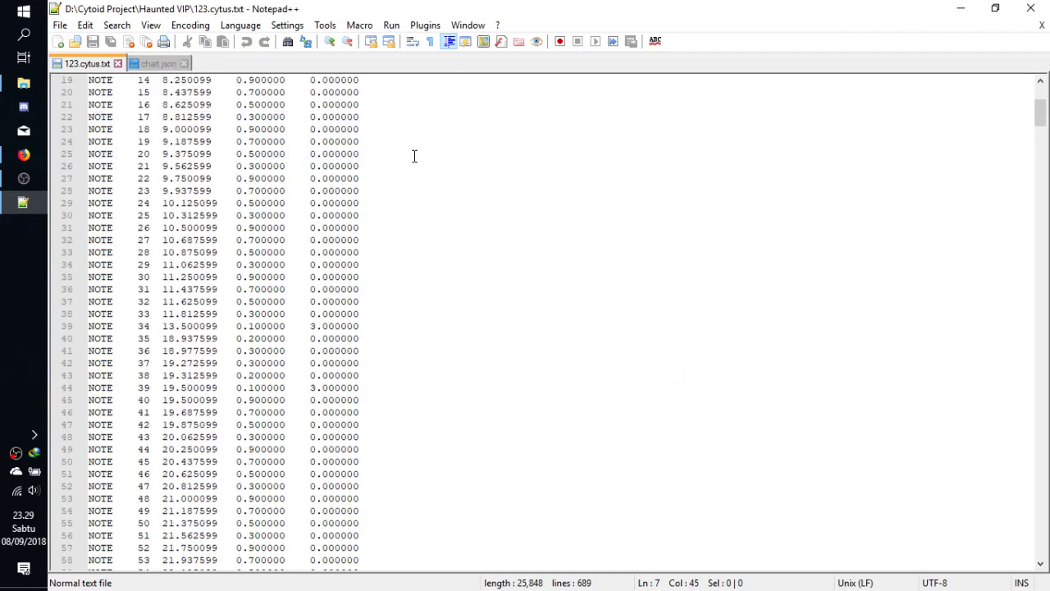
left_click(1036, 7)
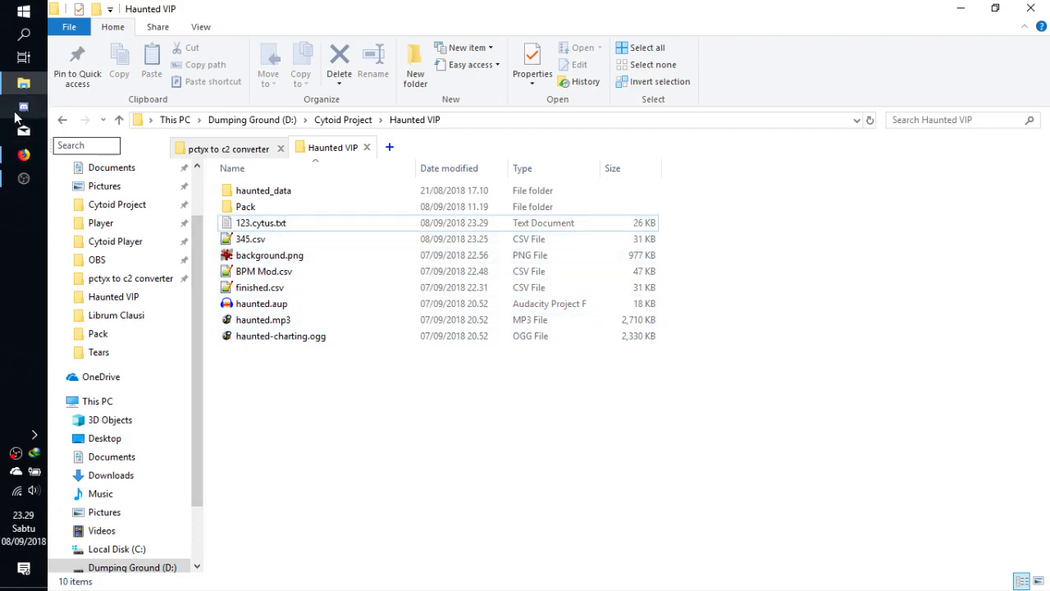
- Review the PCTYX to C2format Converter entry on the Cytoid wiki downloads page, then return to Explorer
left_click(11, 161)
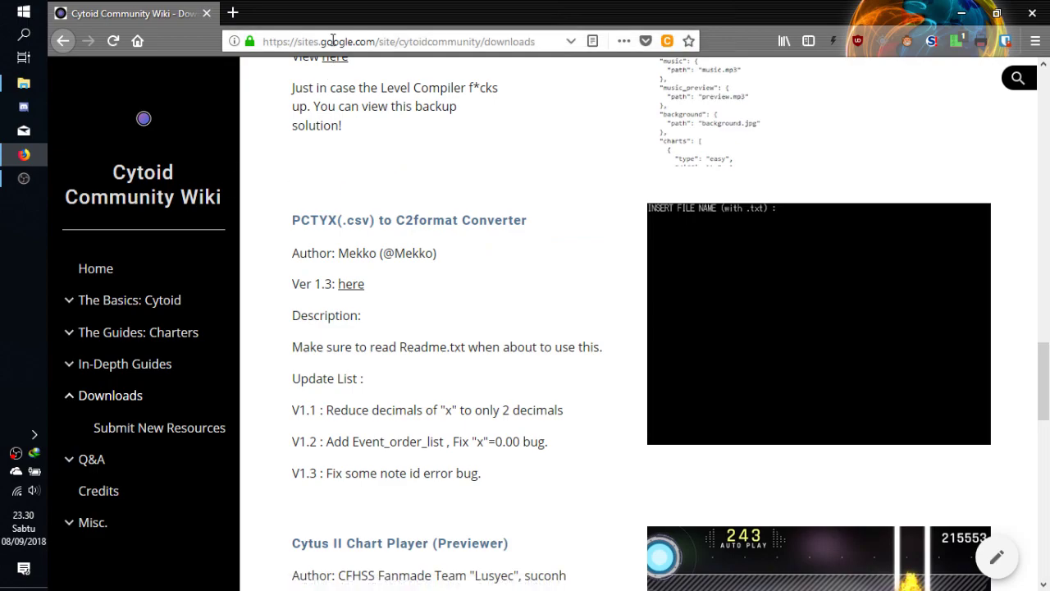
scroll(405, 199, "up", 10)
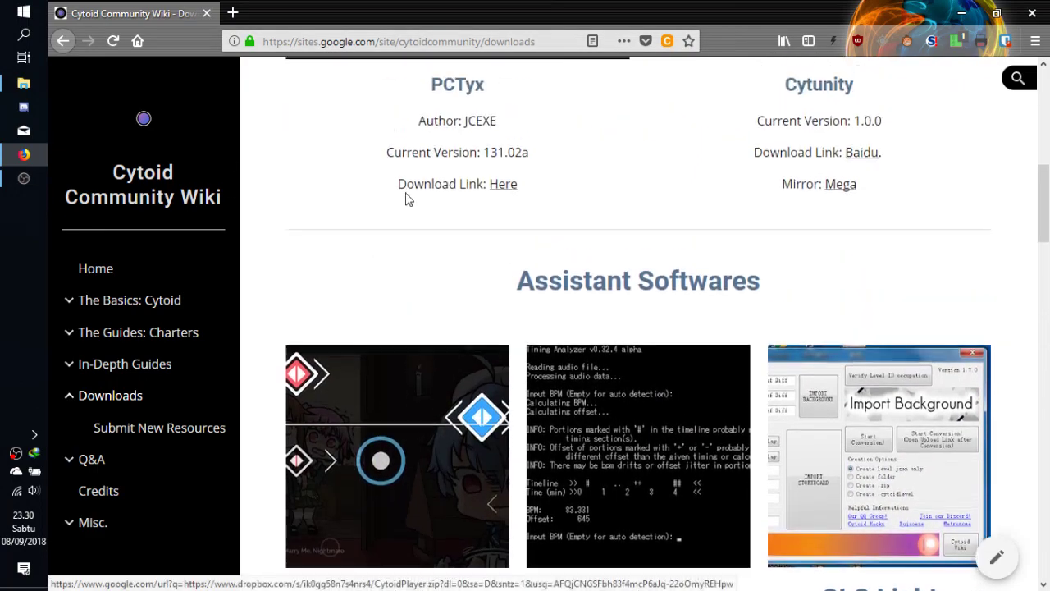
scroll(405, 202, "down", 6)
scroll(412, 194, "down", 7)
scroll(427, 199, "up", 2)
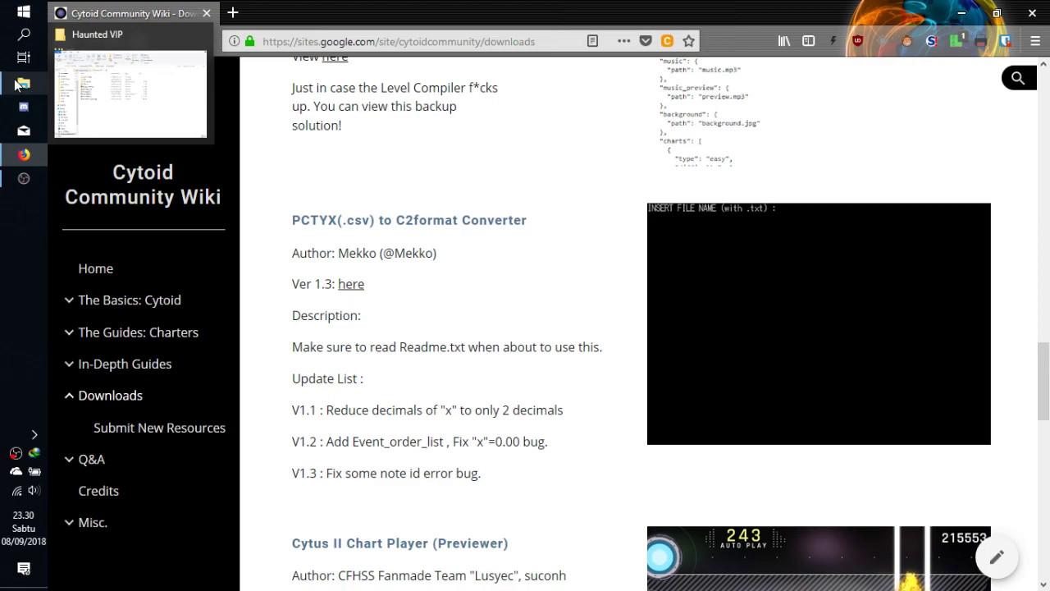
left_click(18, 86)
- Open Read Me.txt from the pctyx to c2 converter folder and read step 4, 'Save it in .txt'
left_click(232, 149)
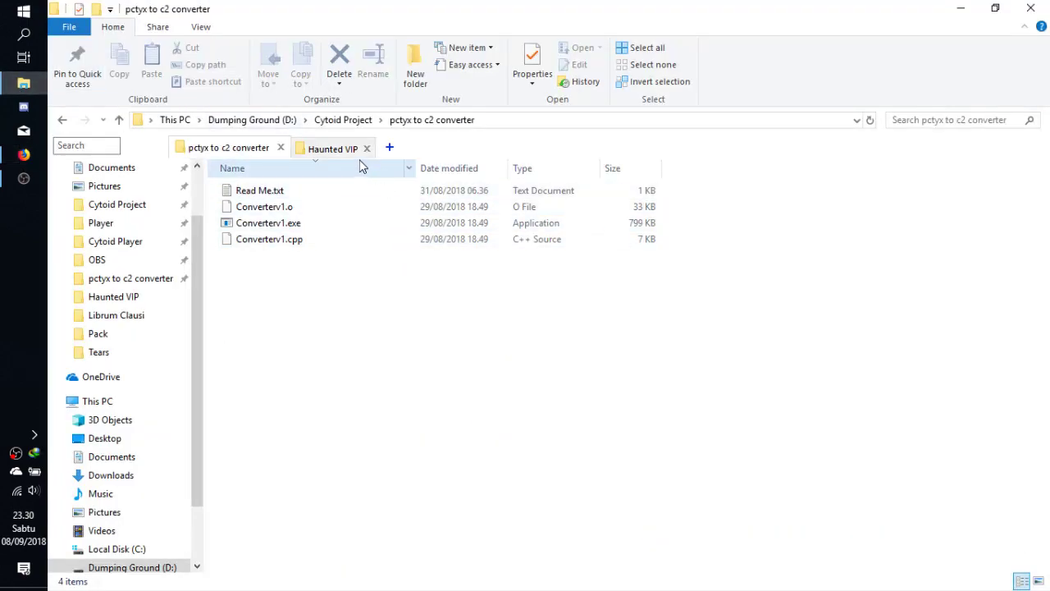
double_click(294, 192)
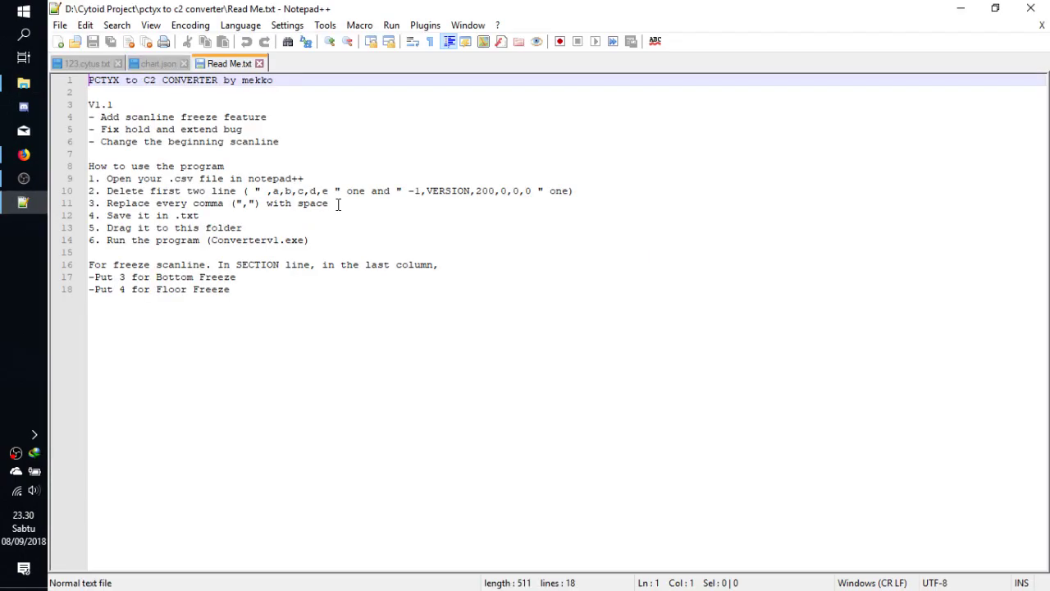
left_click(347, 214)
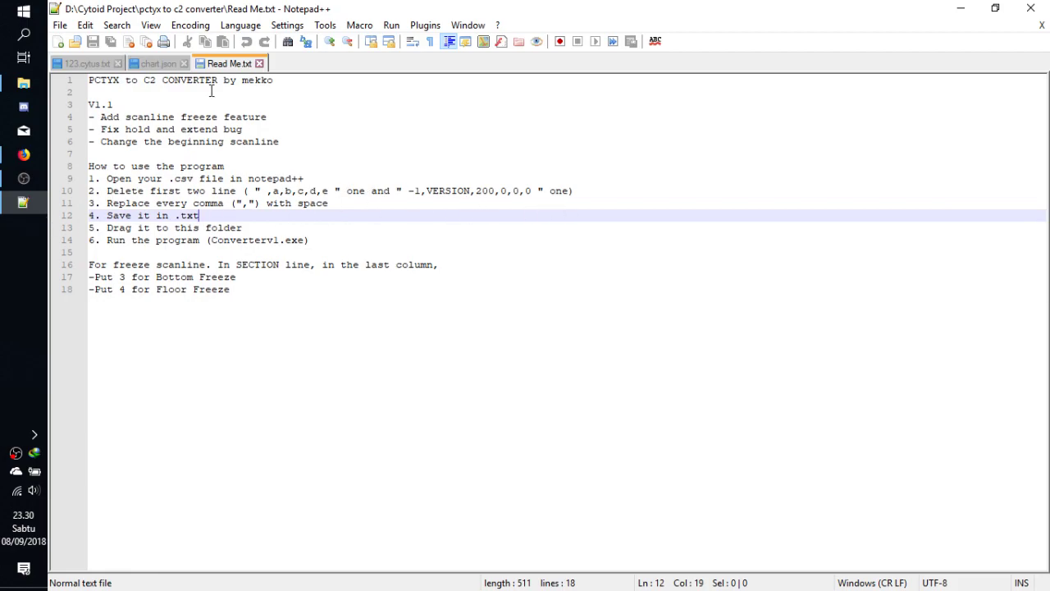
- Close Notepad++ and duplicate finished.csv in the Haunted VIP folder as finished - Copy.csv
key("ctrl+Tab")
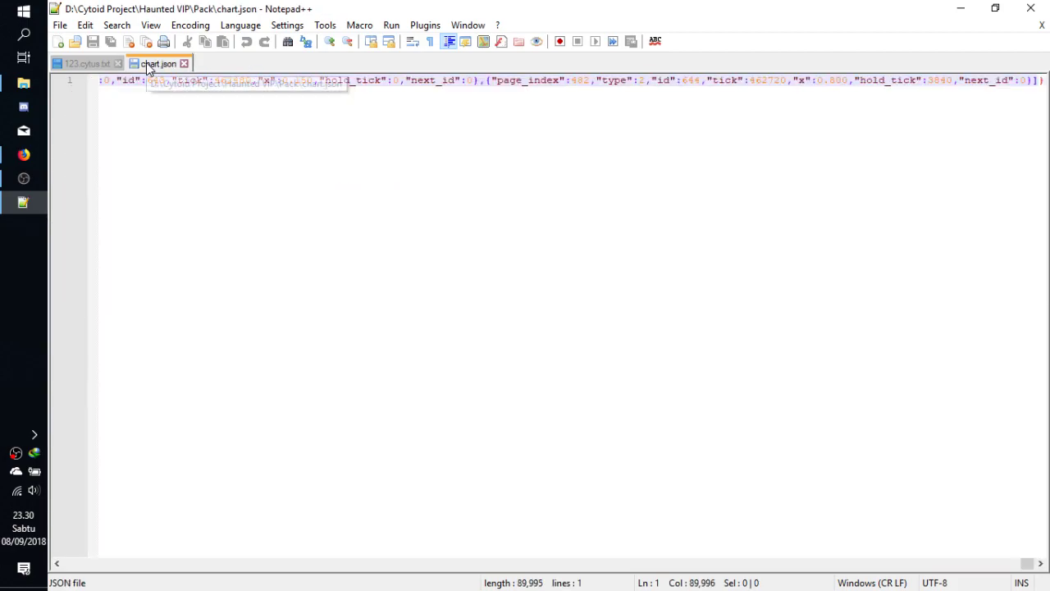
key("ctrl+Tab")
left_click(1031, 8)
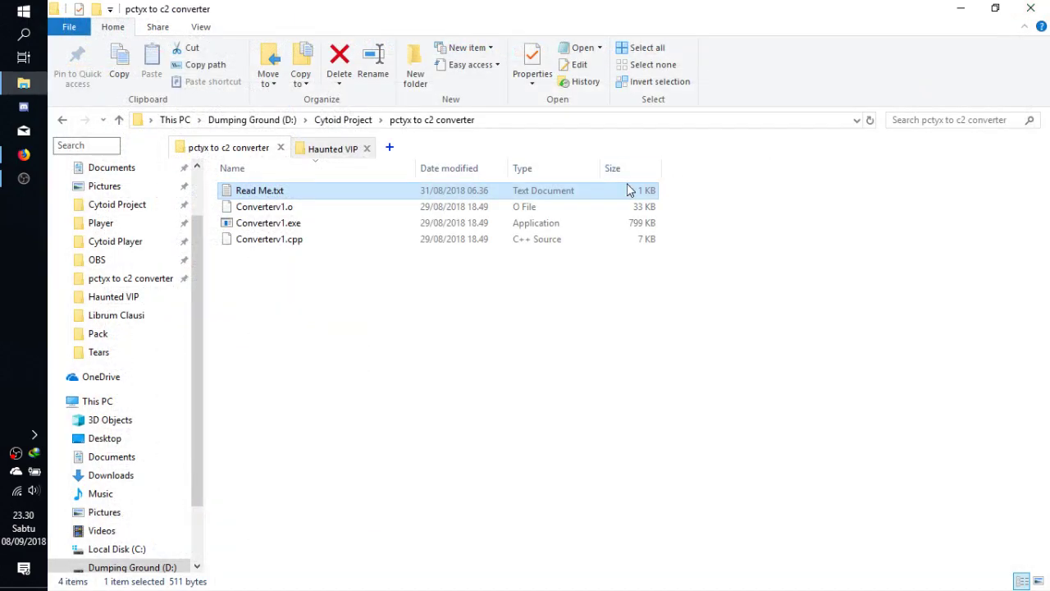
left_click(351, 147)
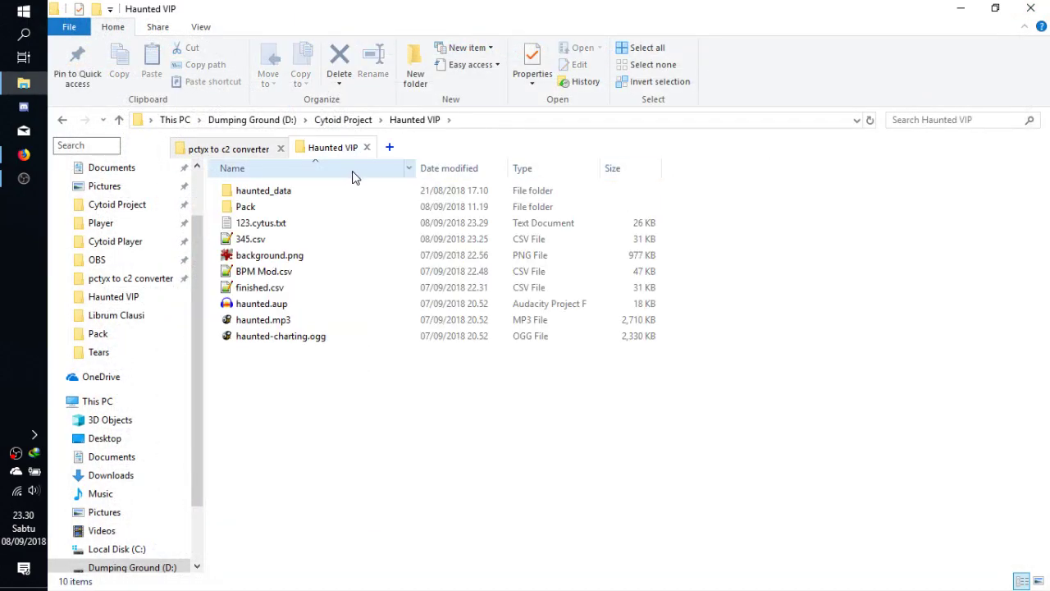
right_click(271, 289)
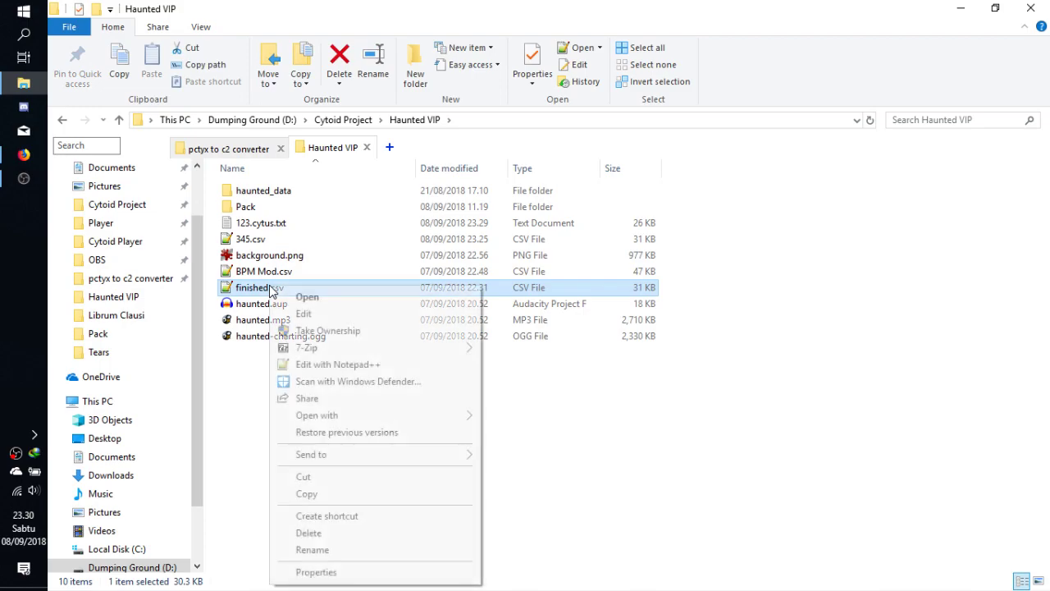
left_click(334, 492)
right_click(298, 438)
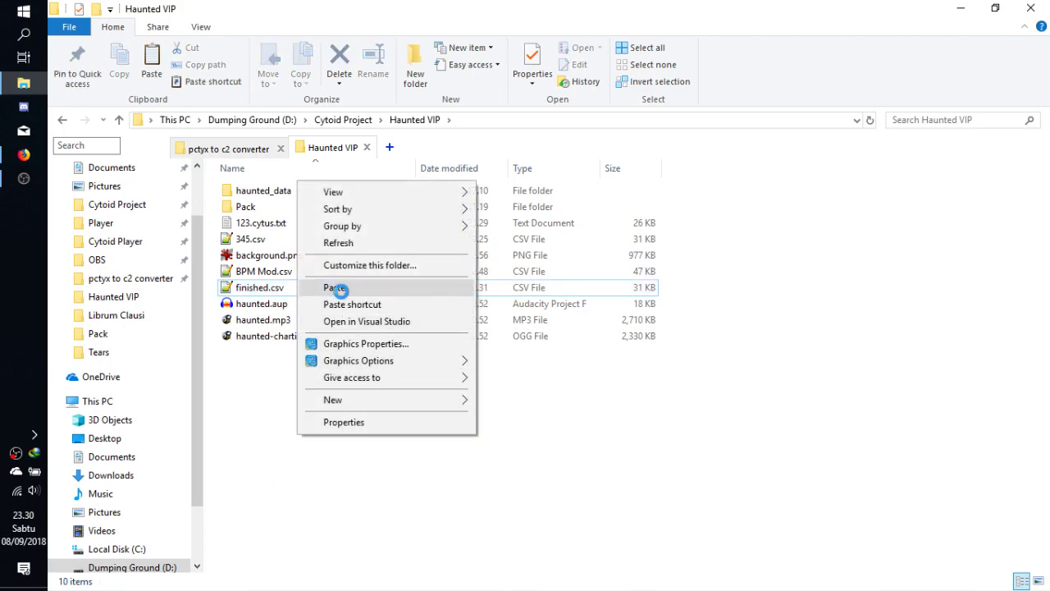
left_click(341, 289)
- Move finished - Copy.csv into the pctyx to c2 converter folder
right_click(281, 290)
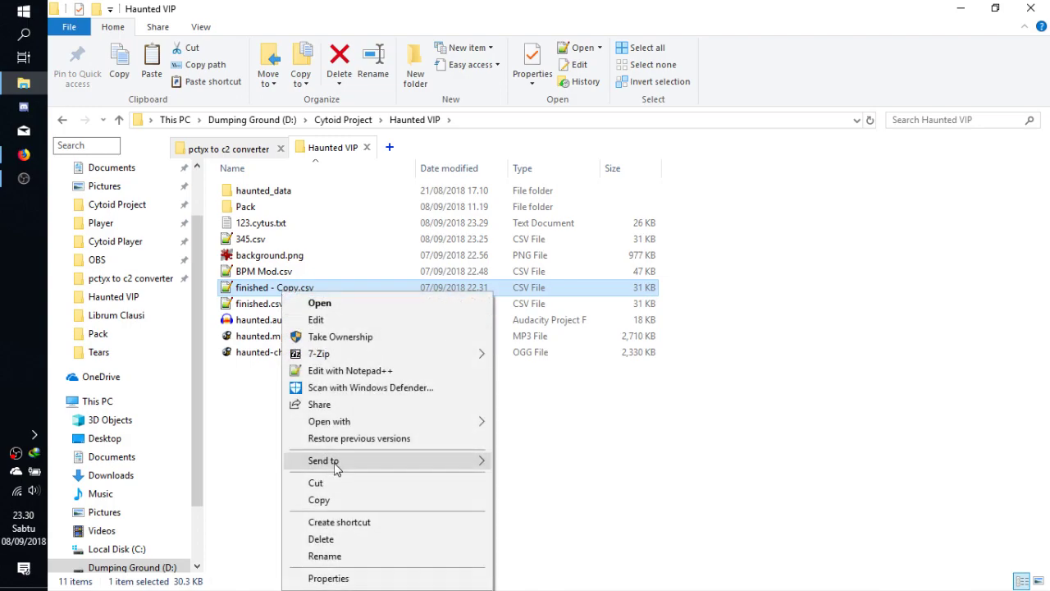
left_click(316, 484)
left_click(220, 148)
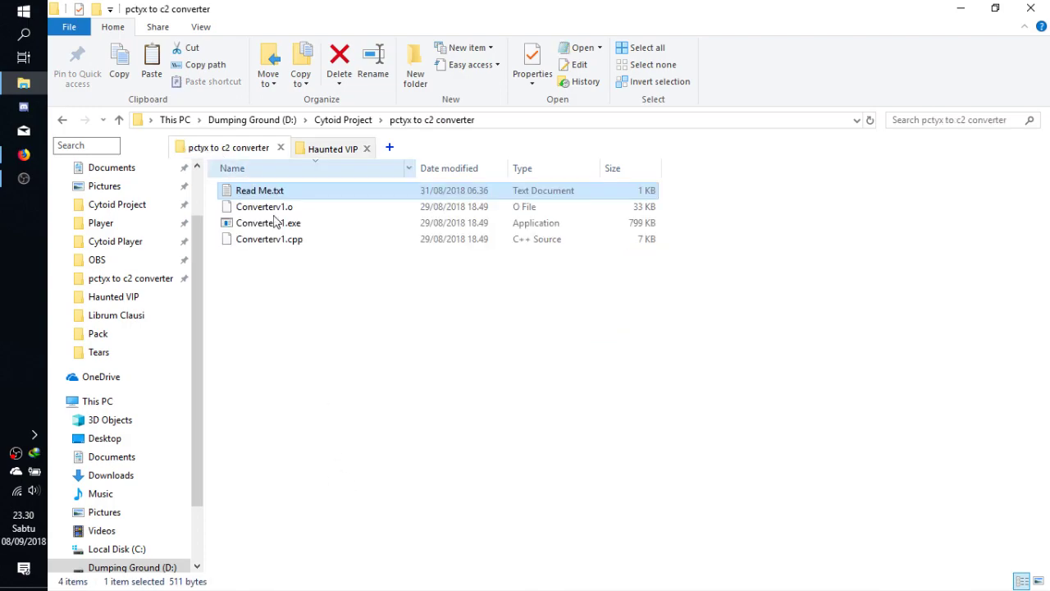
right_click(348, 332)
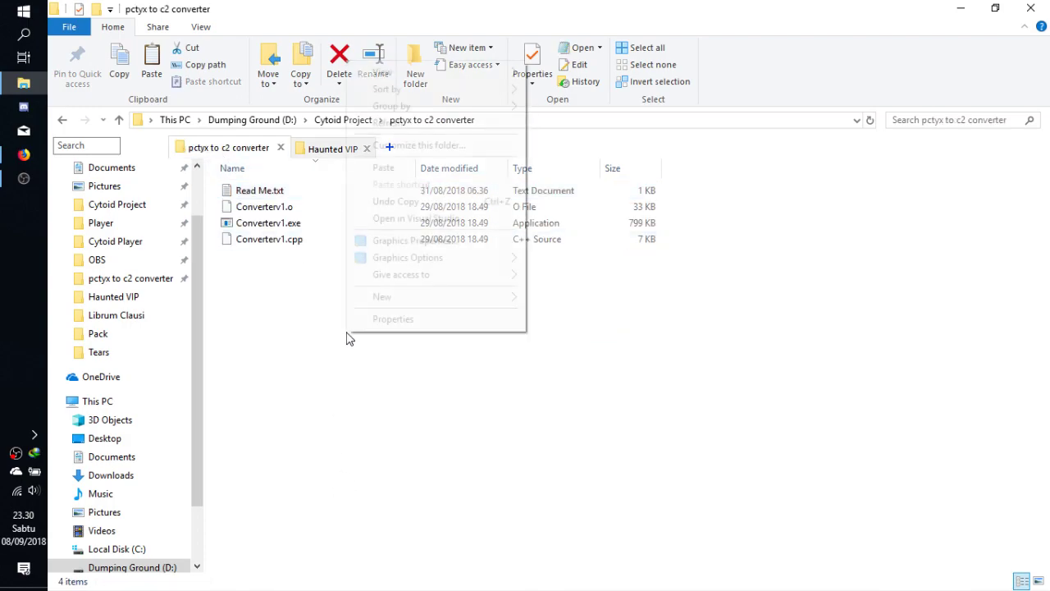
left_click(384, 167)
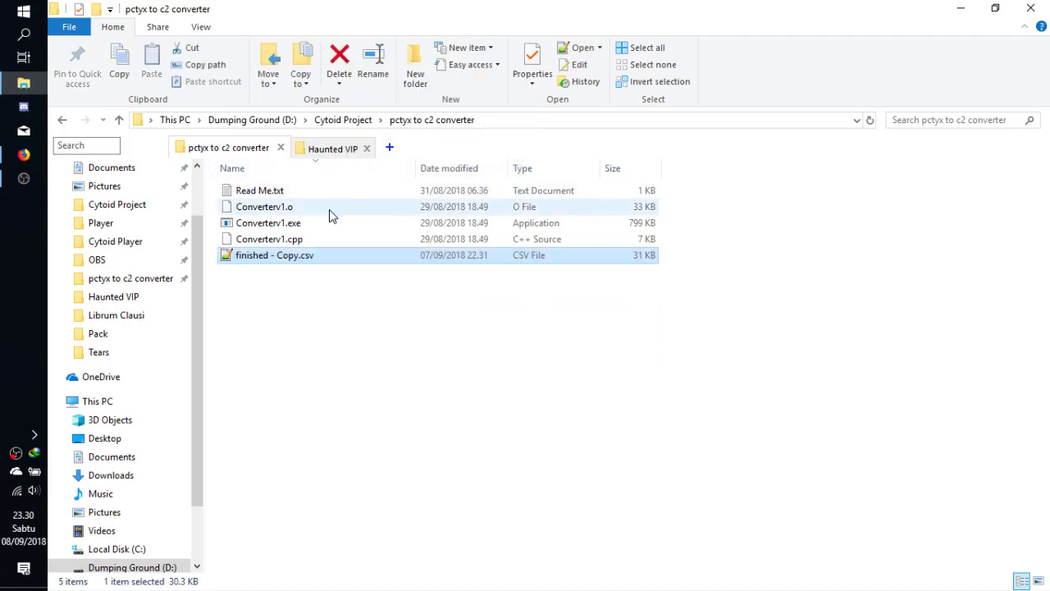
- Open finished - Copy.csv in Notepad++ and delete the blank line above the GRID row
double_click(286, 256)
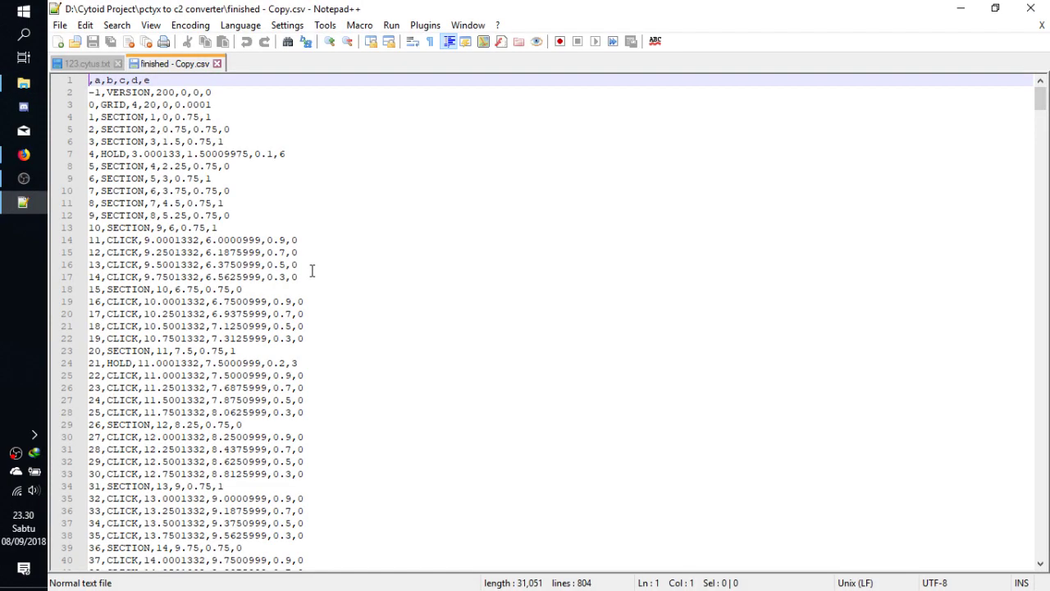
left_click_drag(241, 93, 89, 80)
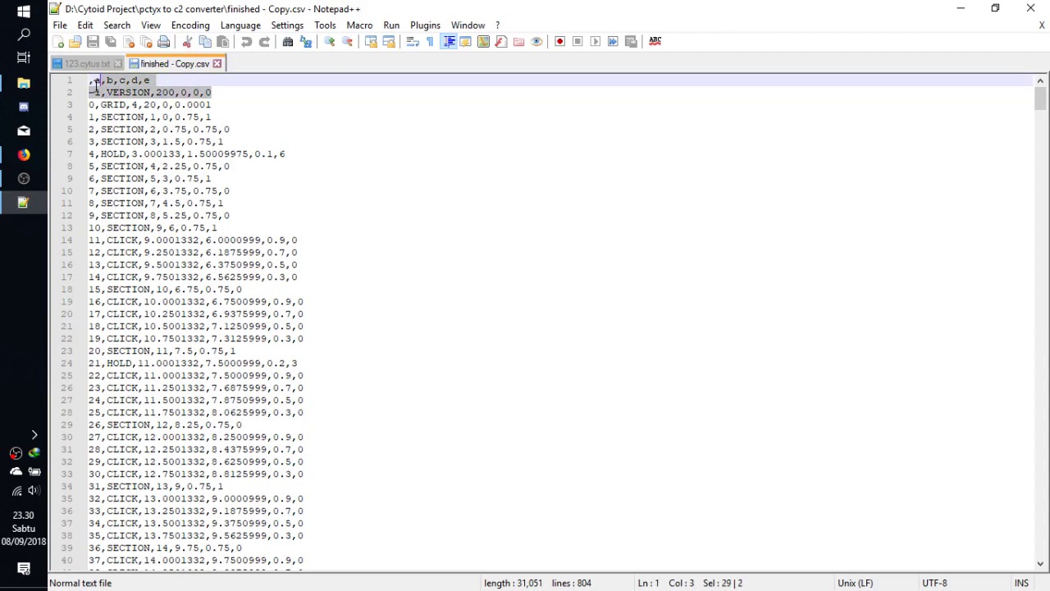
key("Delete")
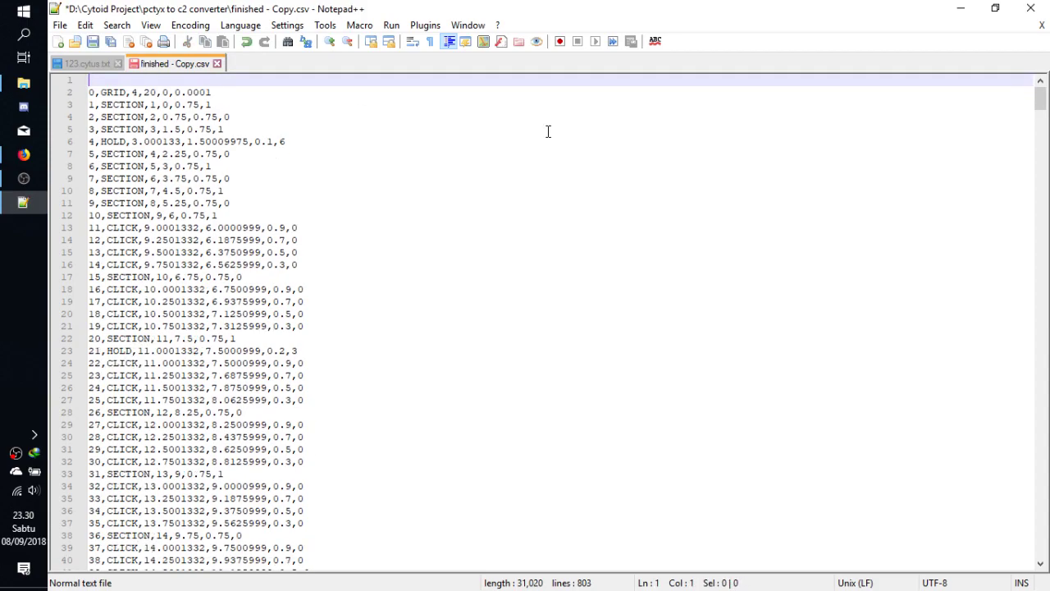
key("Delete")
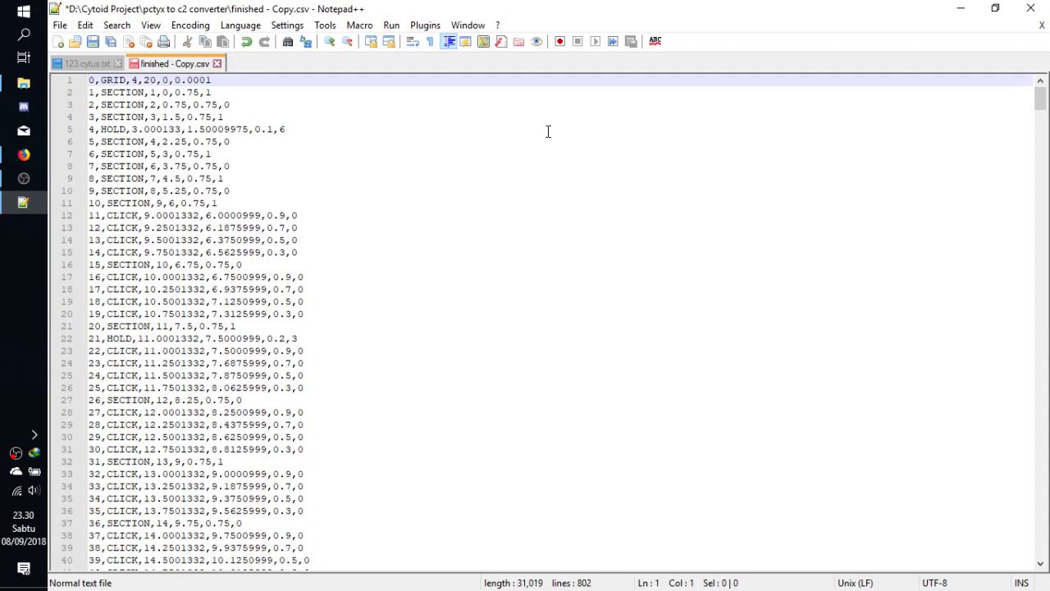
- Replace all commas with spaces, save the file, and close its tab
key("shift+Right")
key("ctrl+h")
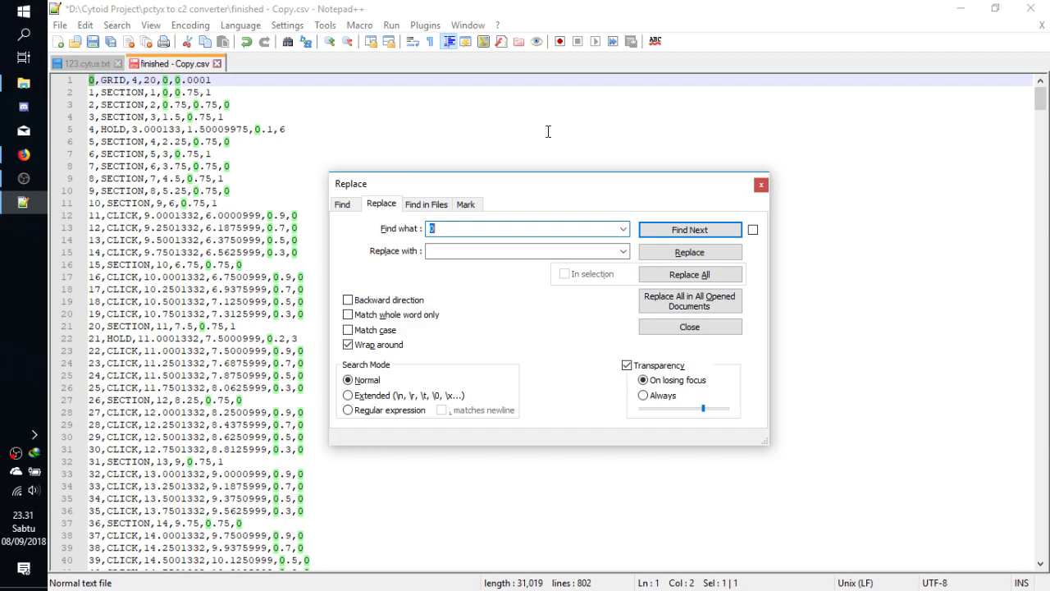
type(",")
left_click(528, 254)
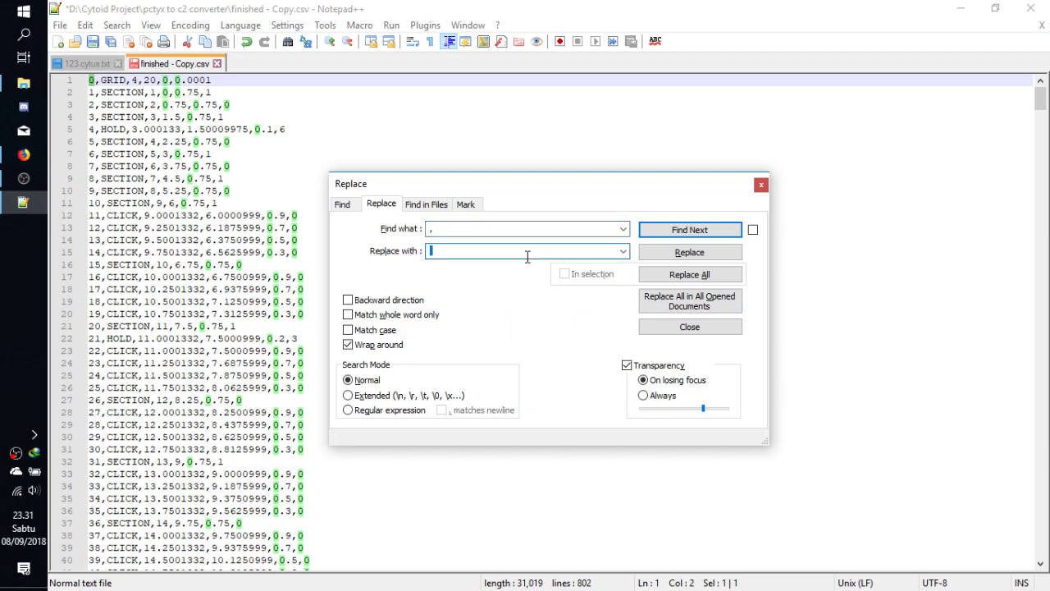
left_click(671, 280)
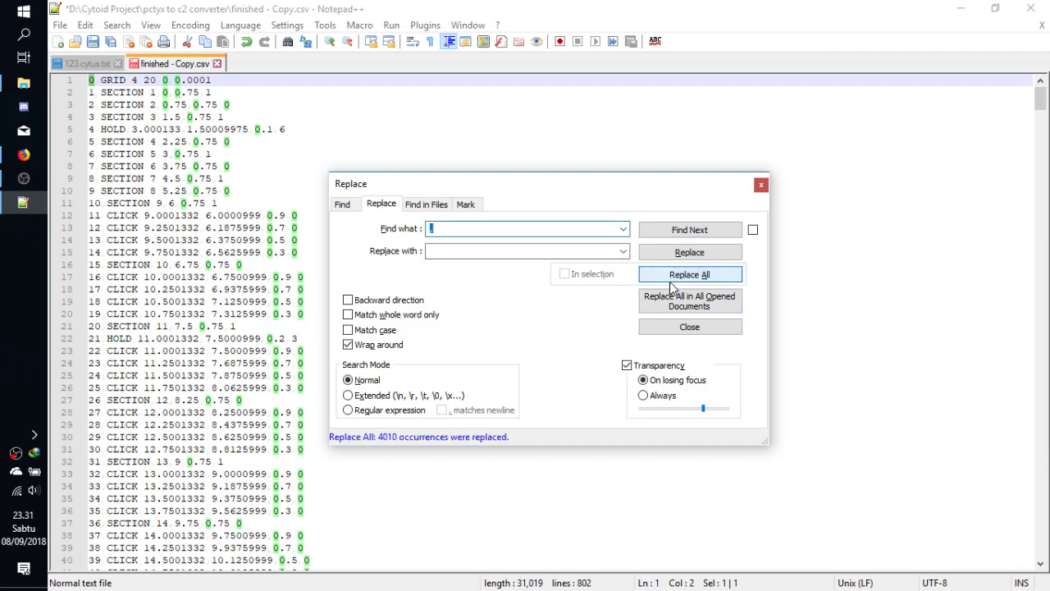
left_click(761, 185)
left_click(662, 238)
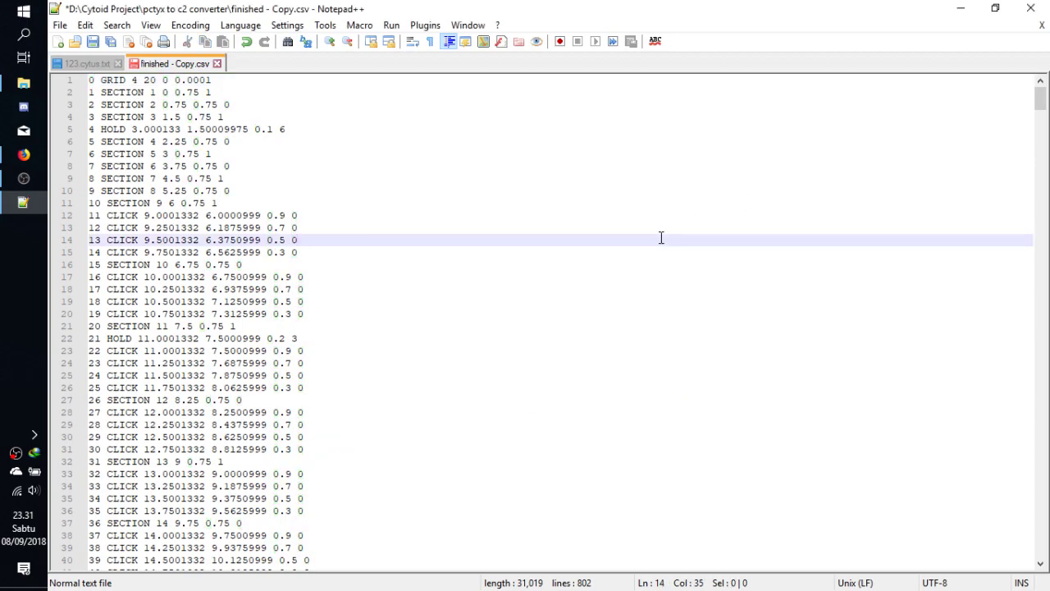
key("ctrl+s")
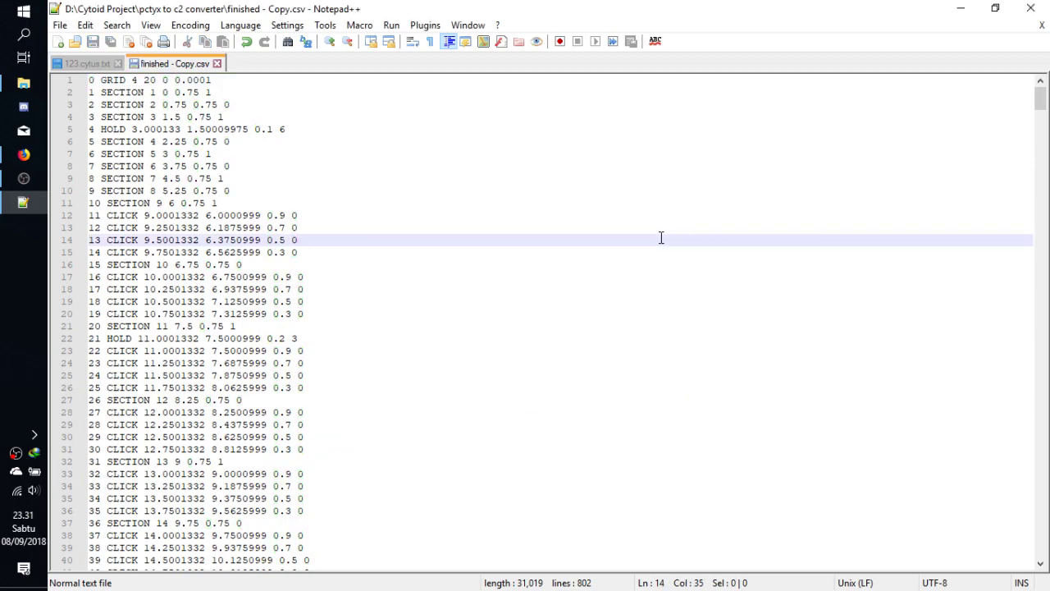
middle_click(197, 64)
- Close Notepad++ and rename finished - Copy.csv to 123.csv
left_click(1031, 8)
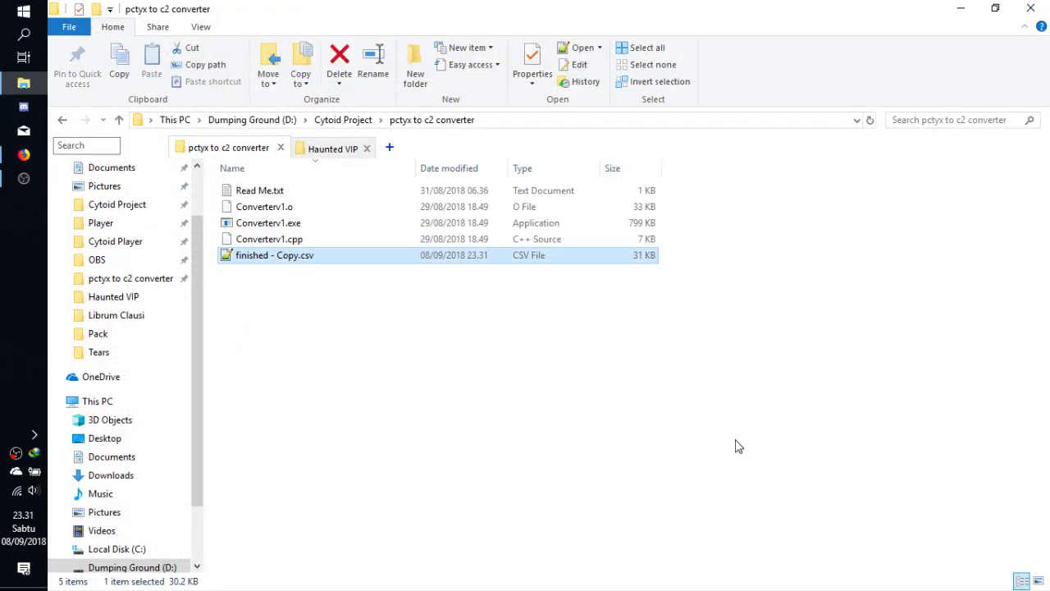
key("F2")
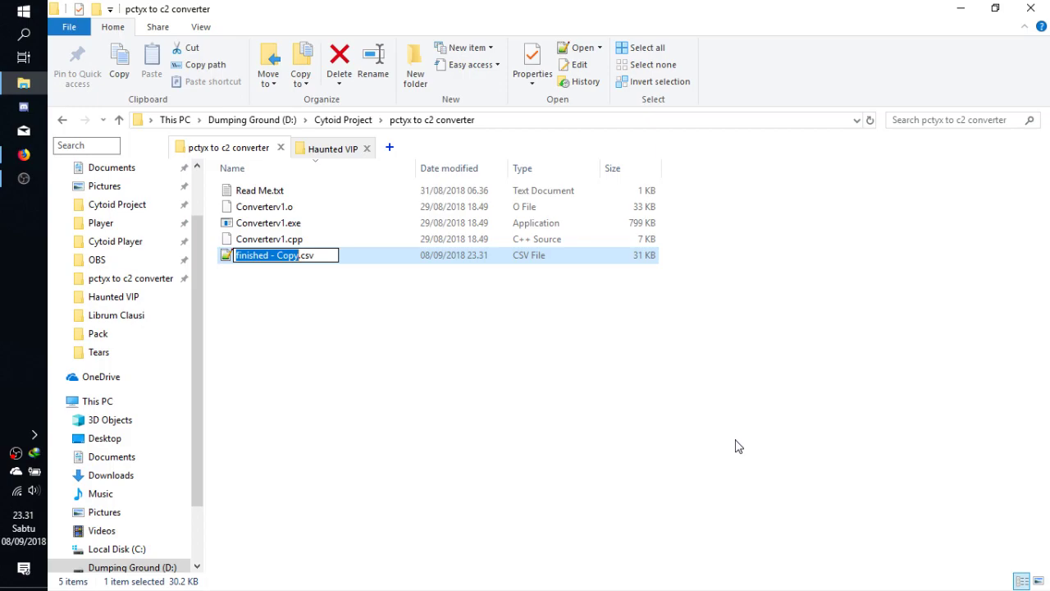
type("123")
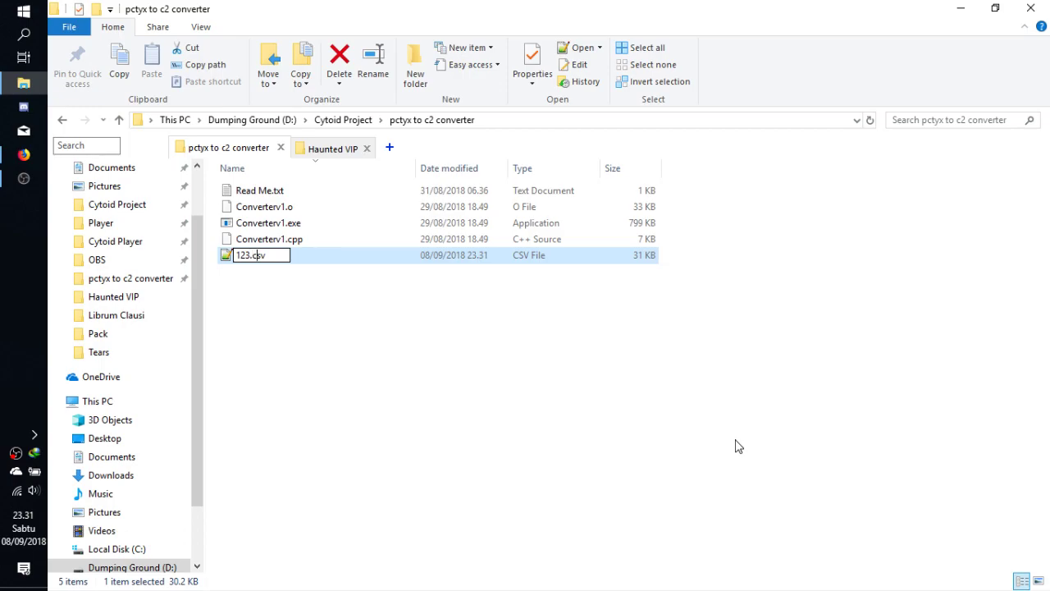
key("Right")
key("Right")
key("Right")
key("Right")
key("Return")
- Re-read the save-as-.txt instruction in Read Me.txt, close it, and select 123.csv
key("Up")
key("Up")
key("Up")
key("Up")
key("Return")
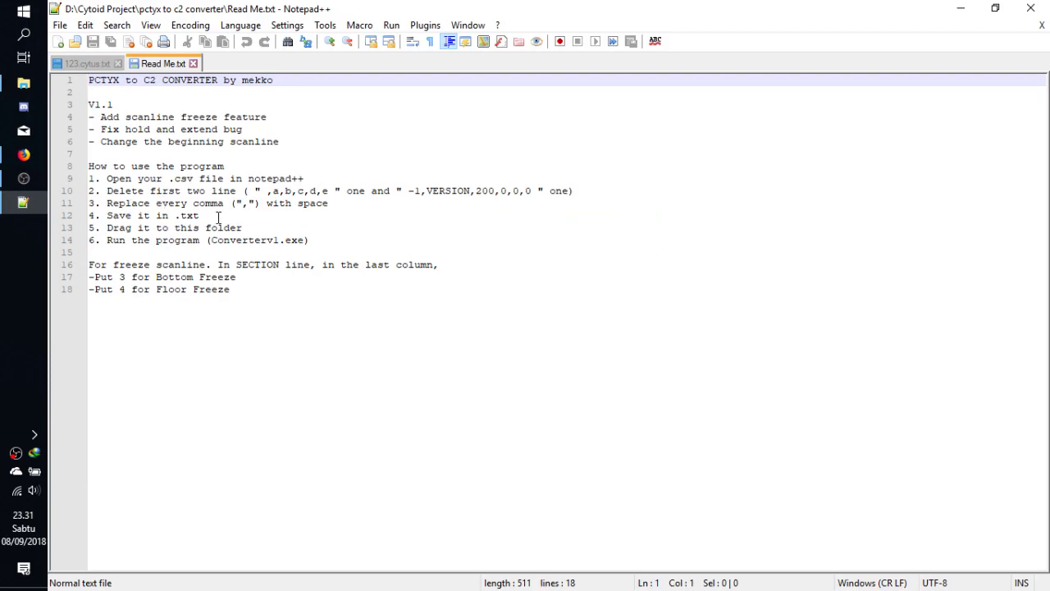
left_click_drag(217, 216, 112, 216)
left_click(194, 215)
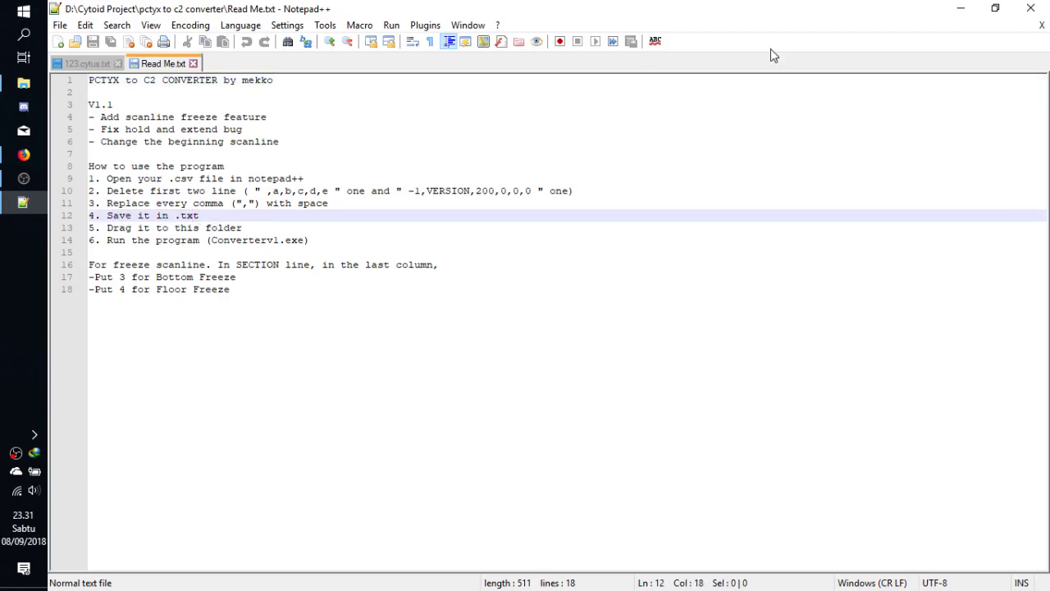
left_click(1031, 8)
left_click(255, 261)
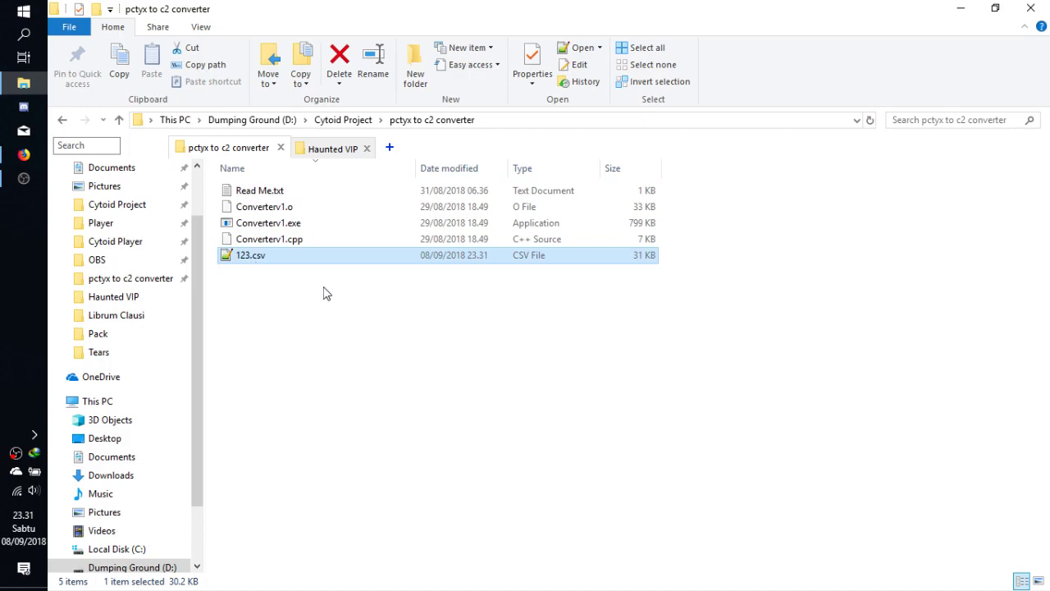
- Run Converterv1.exe with 123.csv as the input file and 567.json as the output name
left_click(340, 301)
double_click(295, 225)
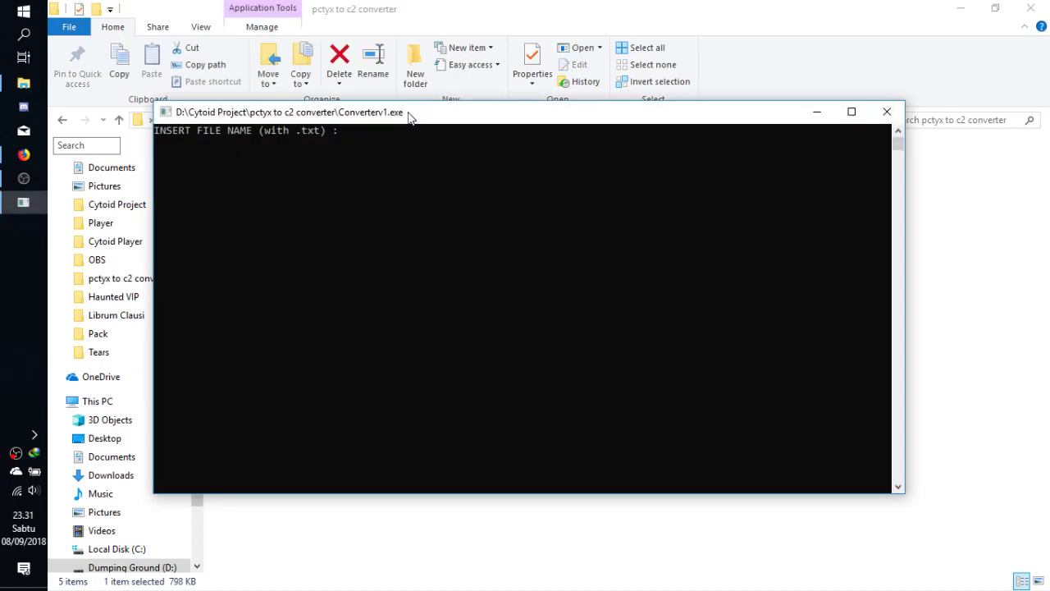
left_click_drag(410, 117, 611, 123)
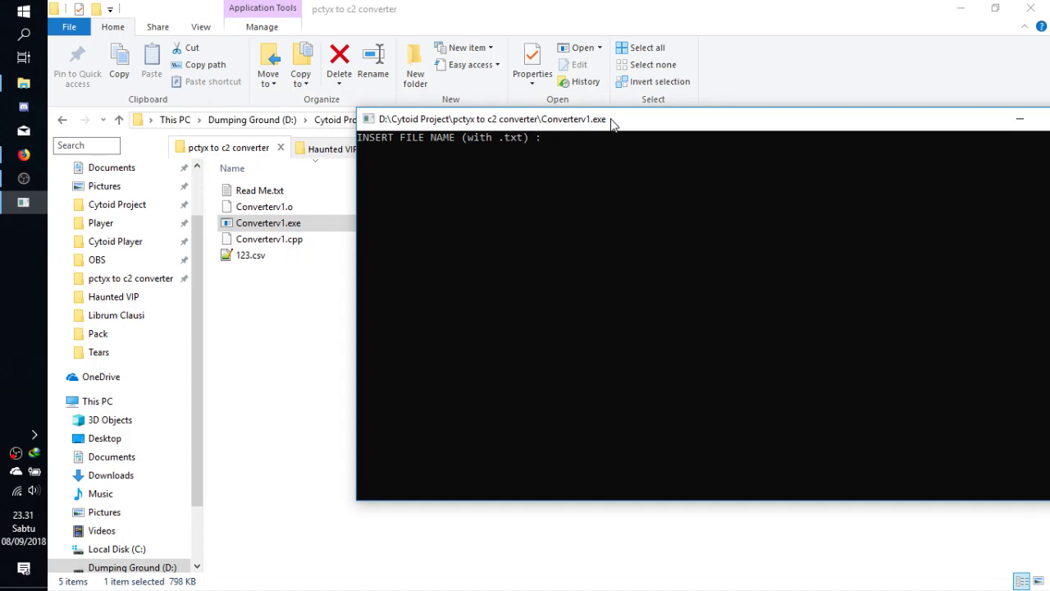
type("123.csv")
key("Return")
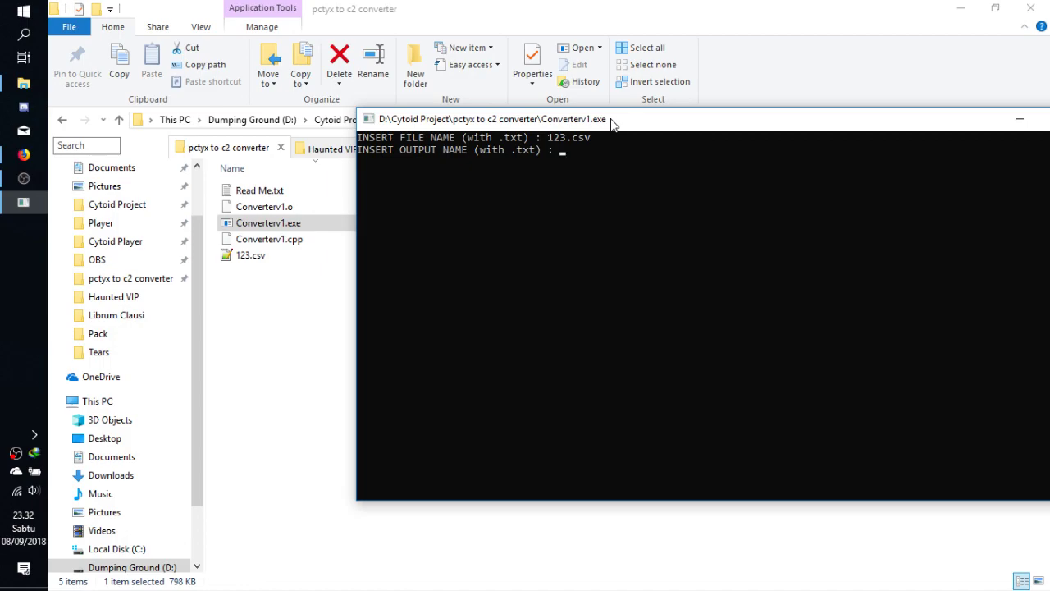
type("567.json")
key("Return")
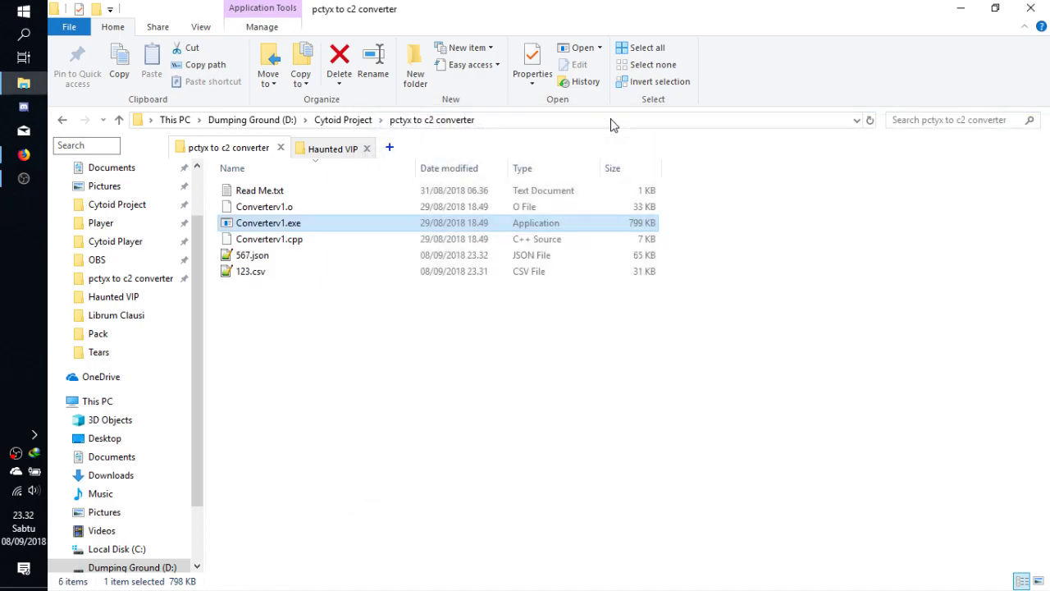
- Open 567.json in a new Firefox tab, scroll through its page_list data, then close the tab
left_click(22, 161)
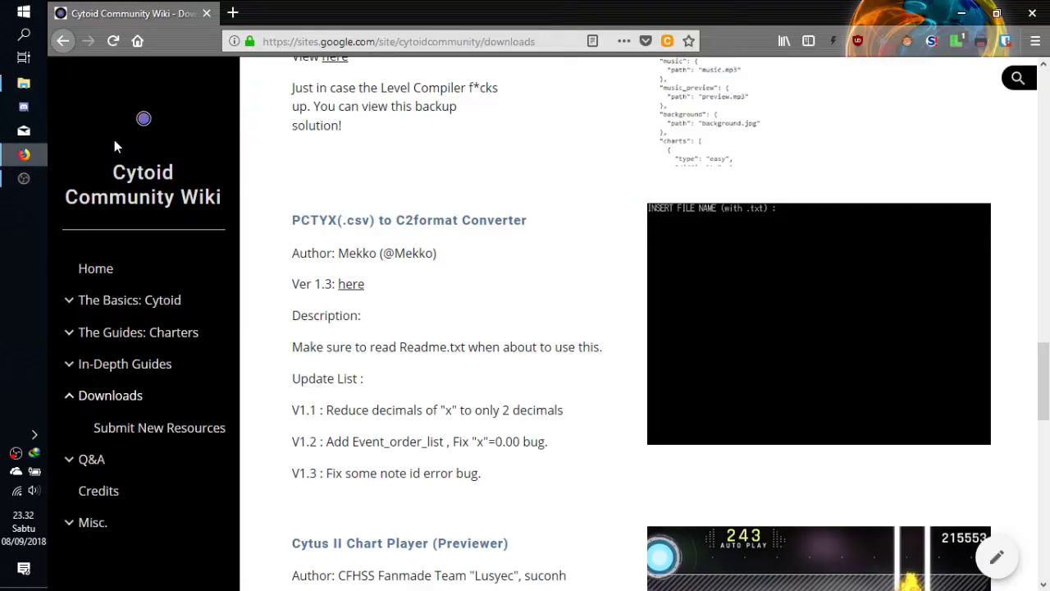
left_click(233, 12)
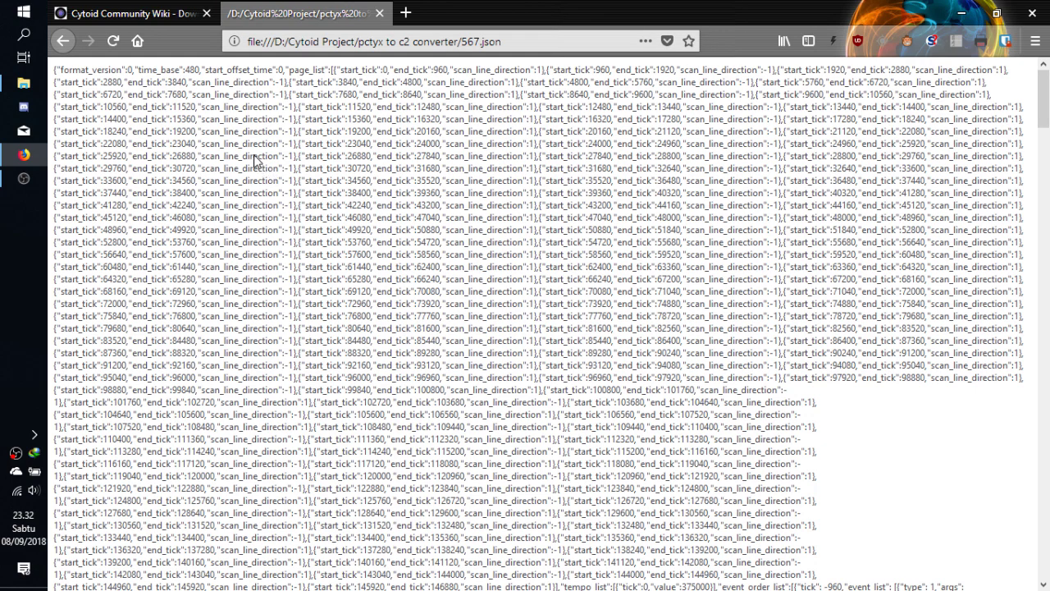
scroll(253, 140, "down", 6)
scroll(229, 372, "down", 5)
scroll(232, 375, "up", 10)
scroll(231, 373, "up", 5)
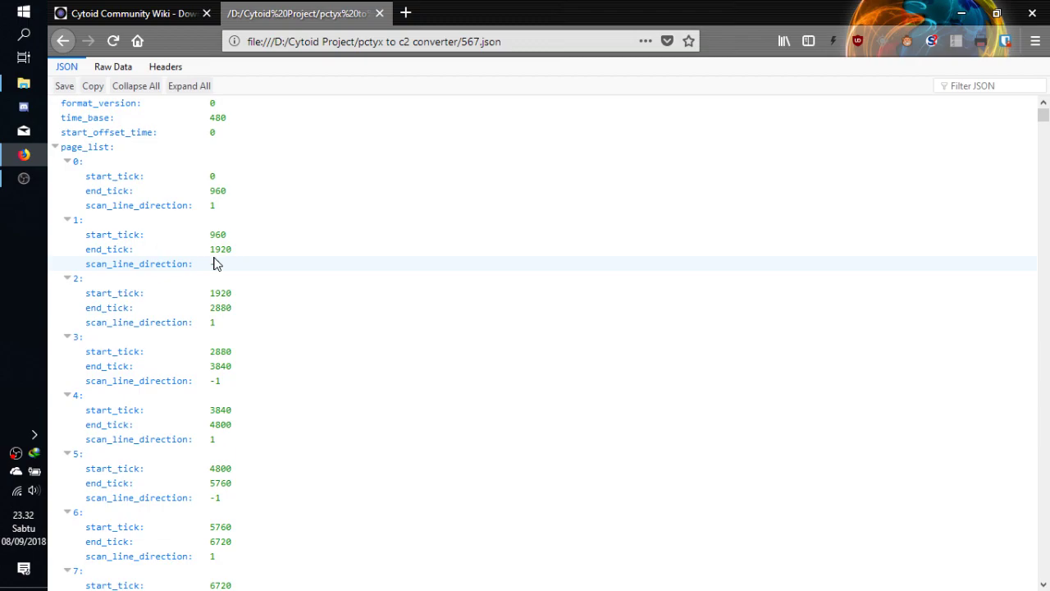
key("ctrl+w")
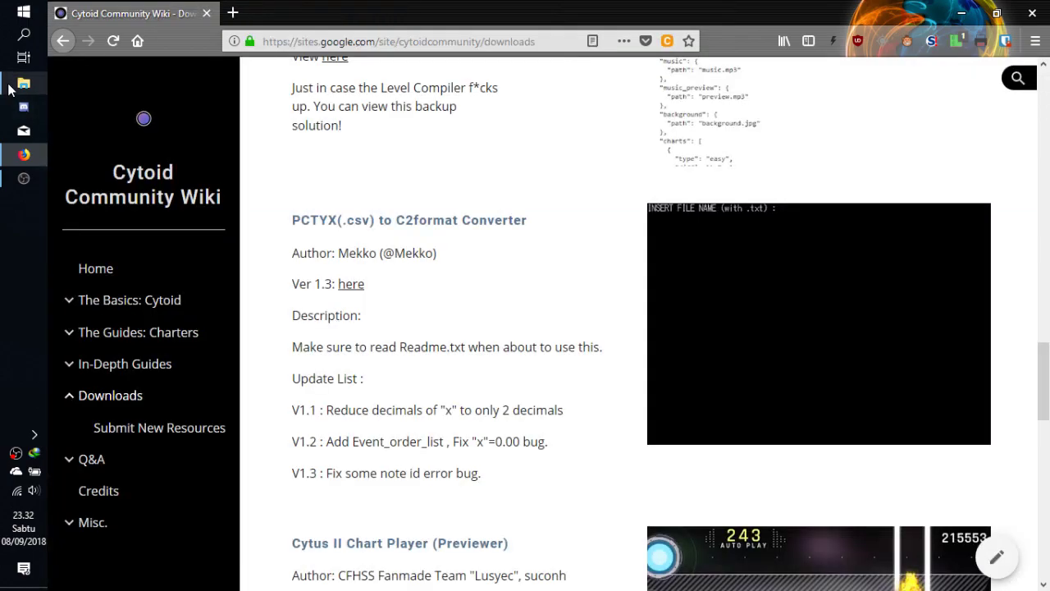
- Bring the pctyx to c2 converter folder back, showing 567.json (65 KB) beside 123.csv
left_click(12, 87)
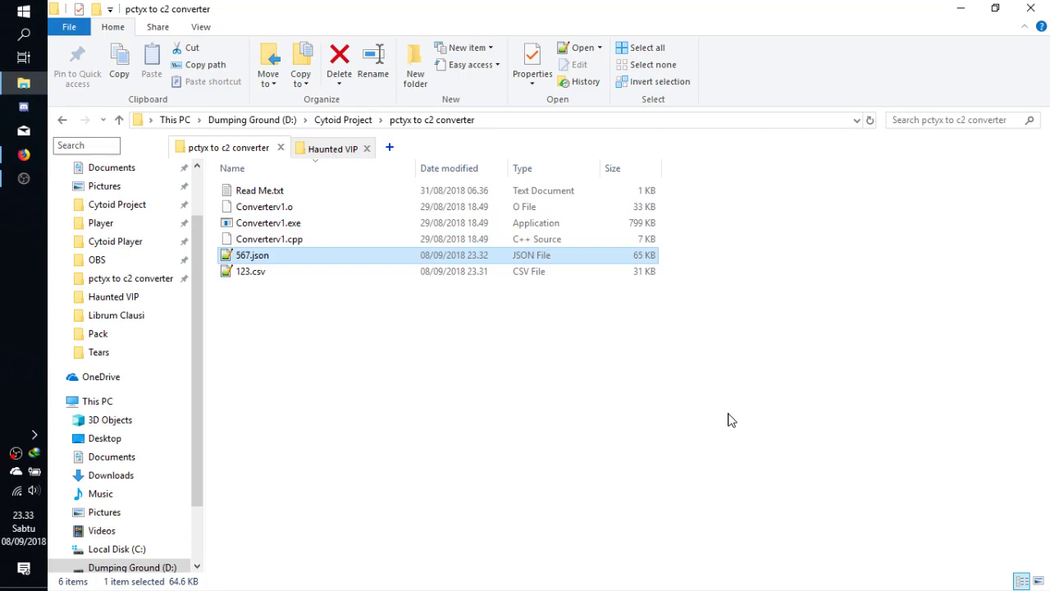